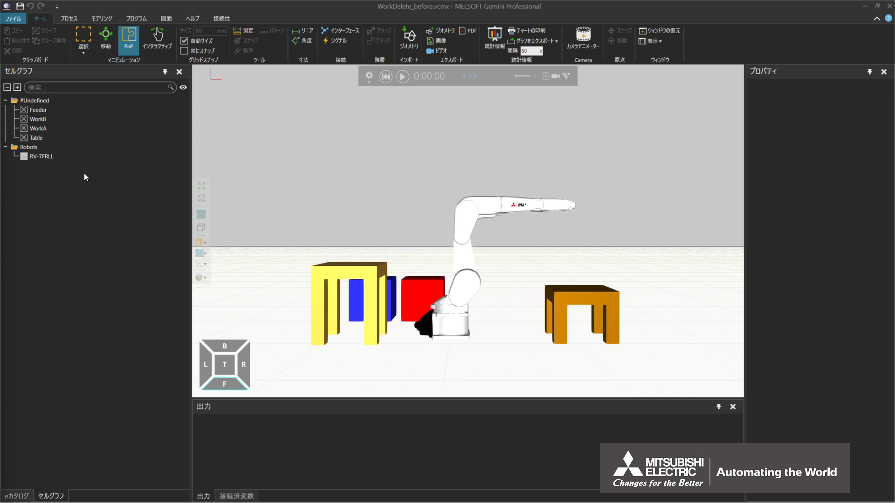
Run the simulation to watch the robot carry the workpiece onto the table, and reset it to the start.
left_click(402, 76)
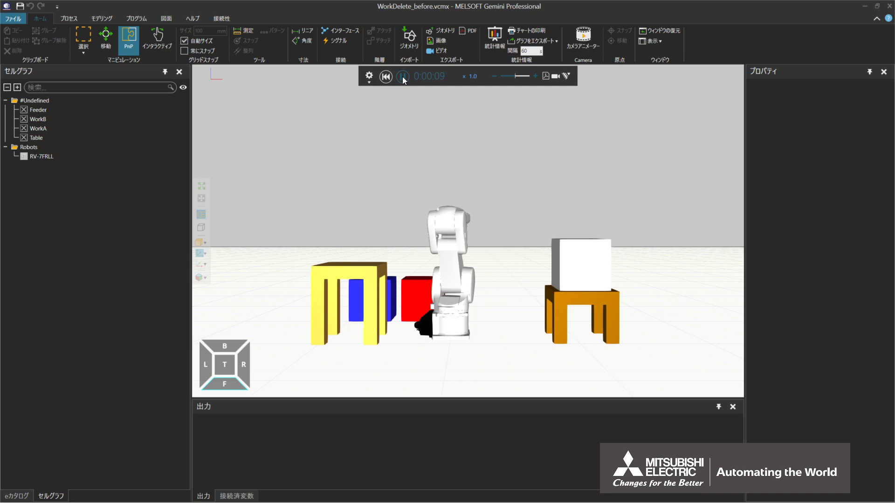
left_click(389, 77)
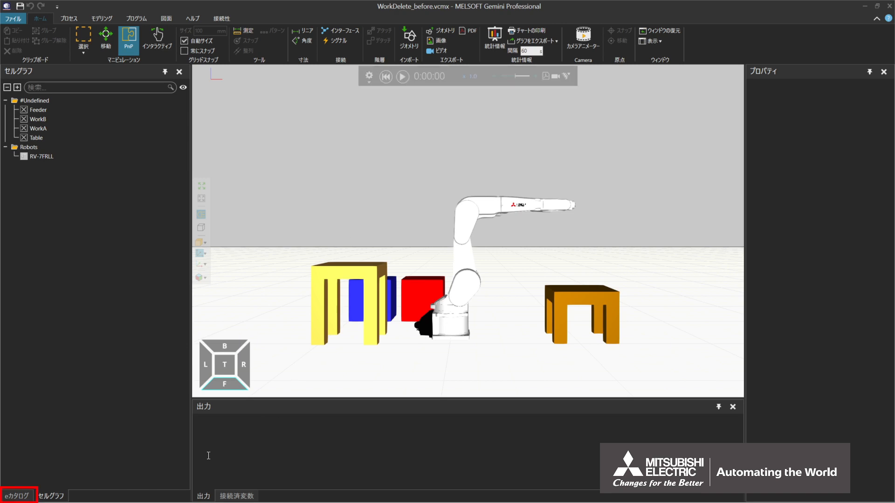
Add the Product Bin (Physics) component from the catalog's Physics model type to the layout.
left_click(30, 498)
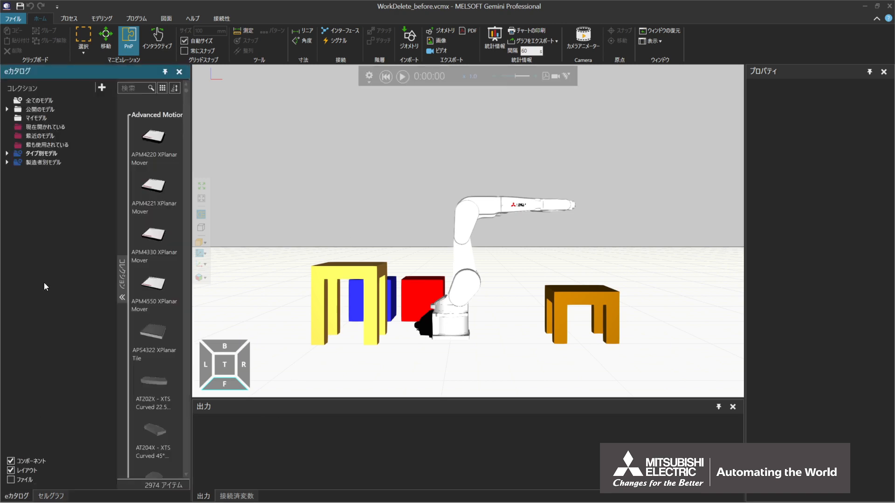
left_click(7, 153)
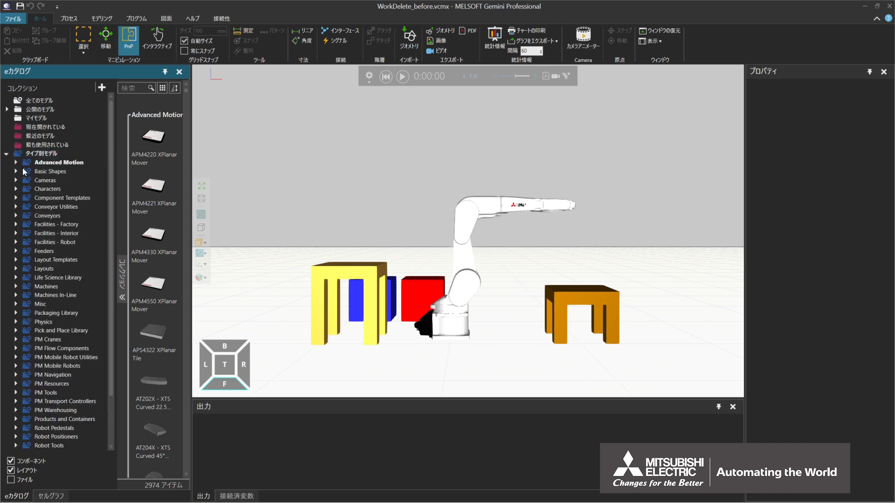
left_click(52, 322)
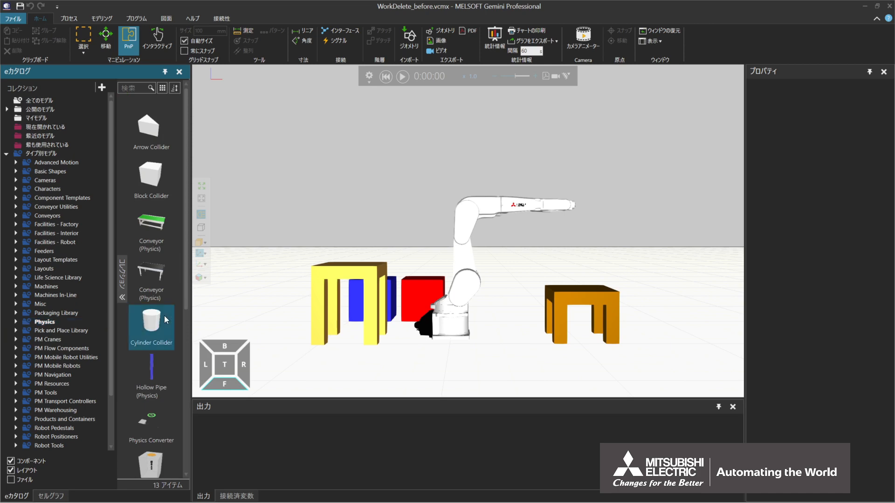
scroll(164, 315, "down", 3)
mouse_move(165, 350)
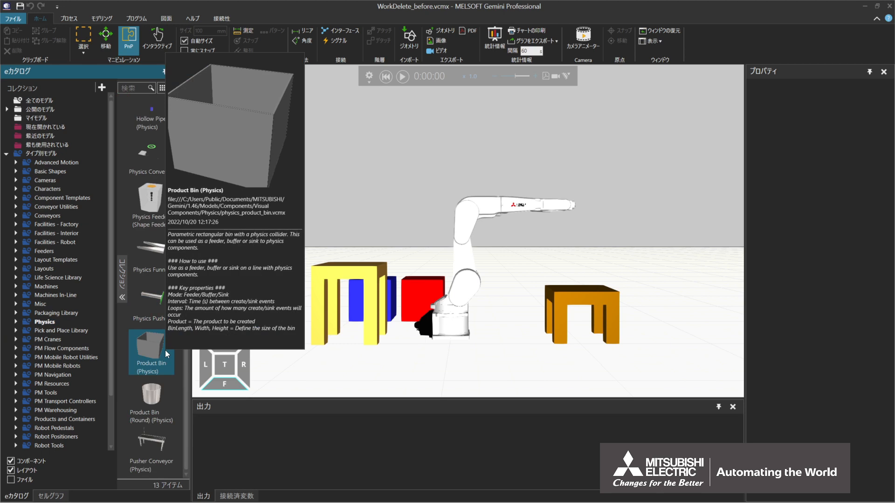
double_click(165, 350)
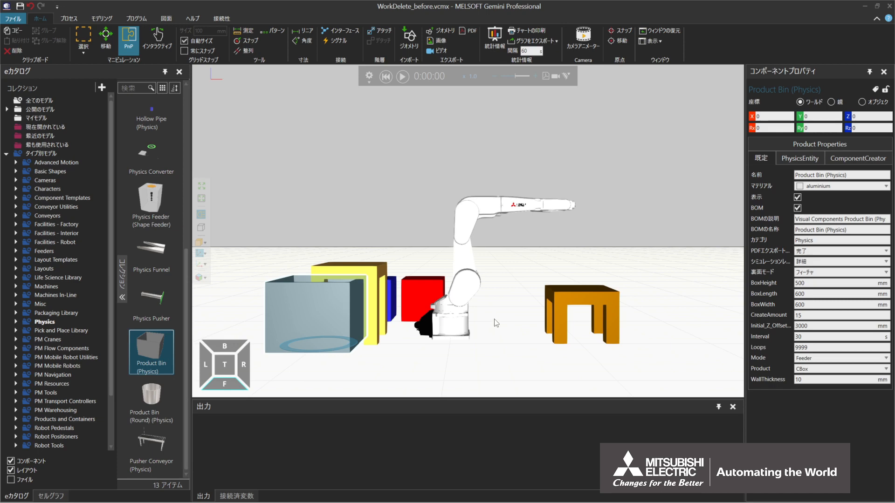
Snap the product bin onto the top surface of the brown table beside the robot.
right_click_drag(494, 320, 495, 335)
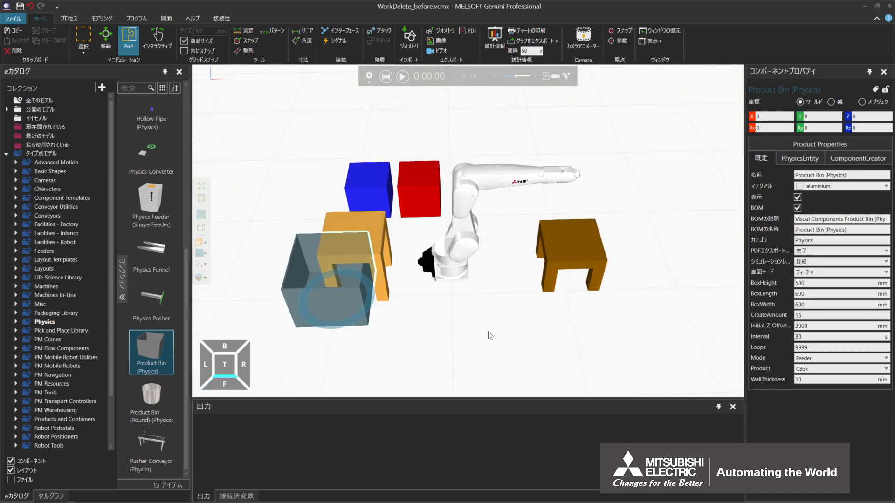
left_click(251, 41)
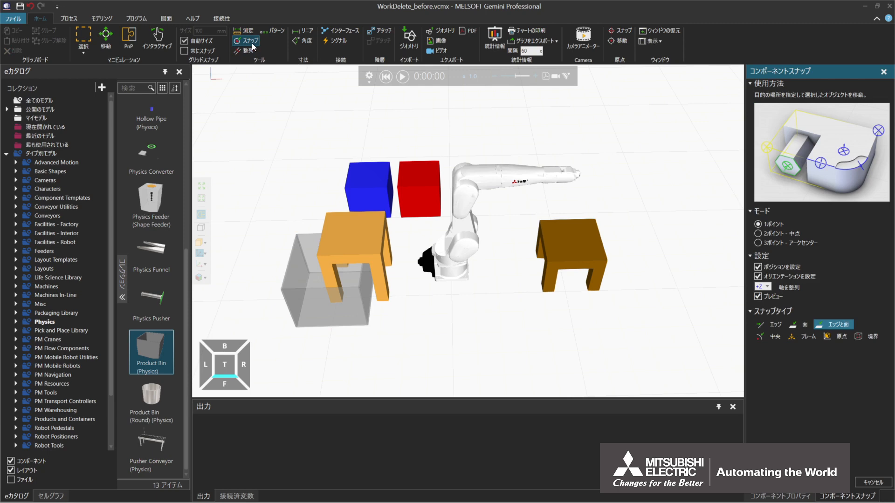
left_click(571, 239)
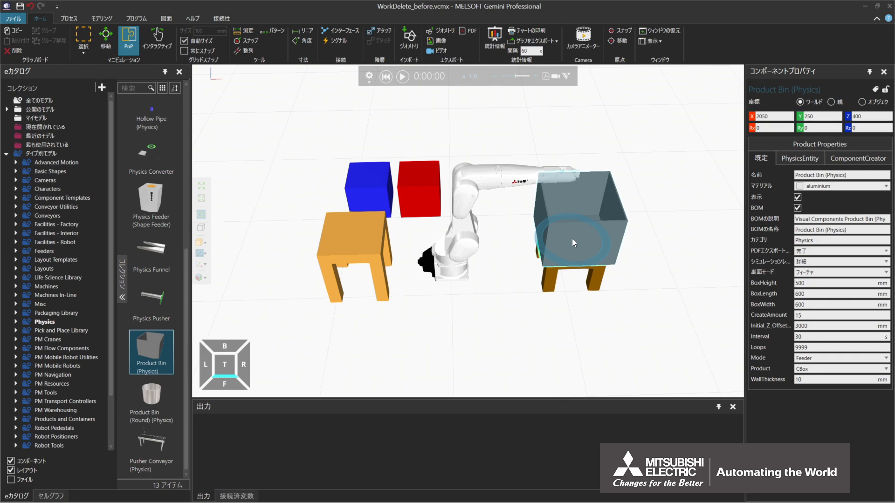
Set the product bin's Mode to Sink and its Interval to 5 s.
left_click(834, 358)
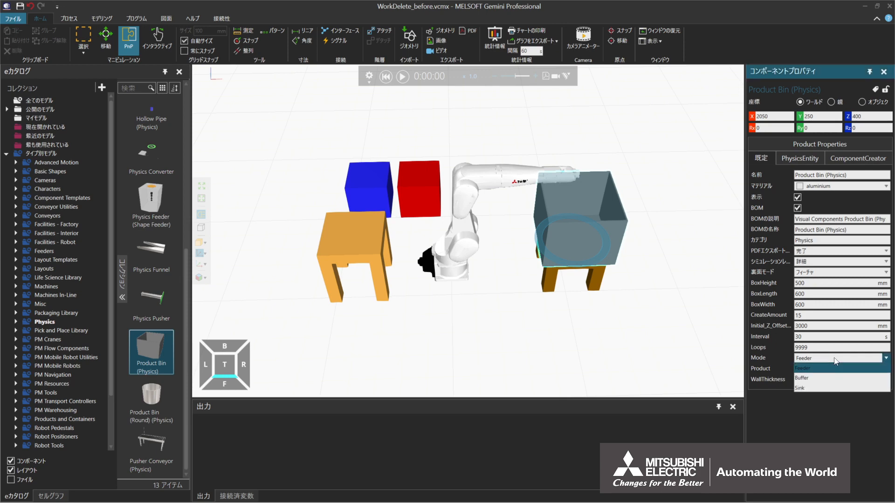
left_click(832, 388)
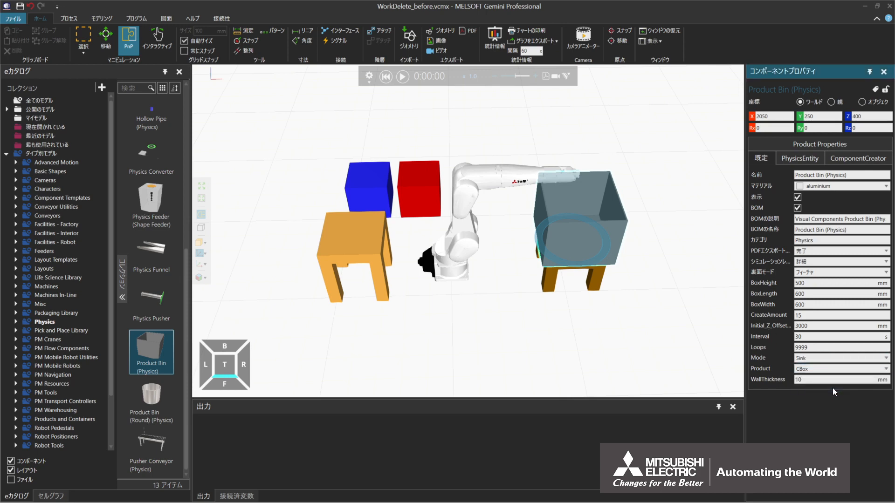
left_click(819, 340)
Run the simulation to check how the bin handles the workpieces, and reset it to the start.
left_click(403, 77)
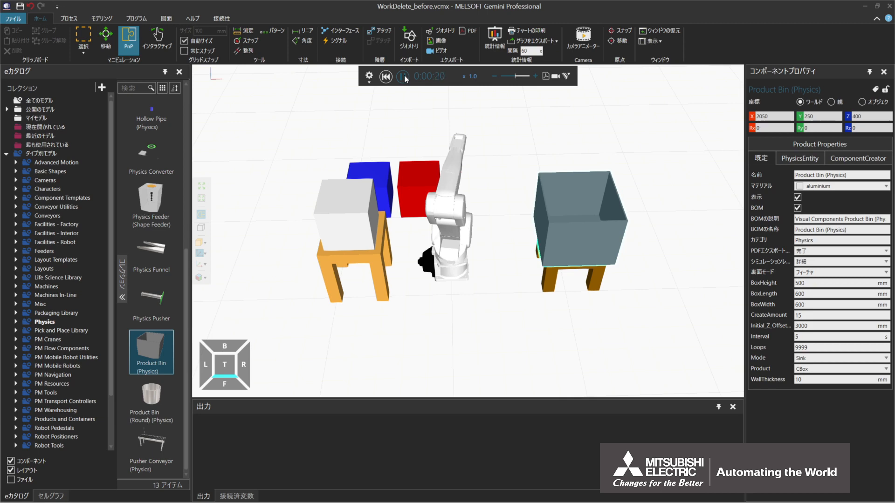
left_click(387, 77)
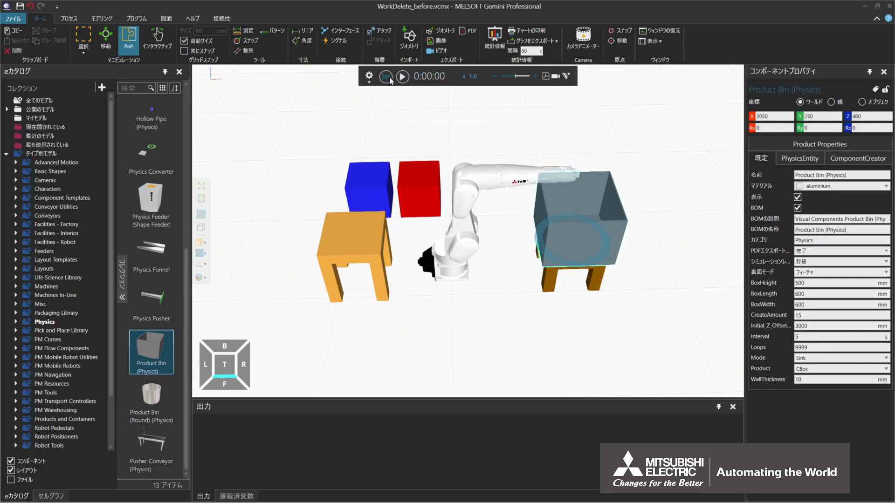
Delete the Product Bin (Physics) from the brown table.
right_click(570, 199)
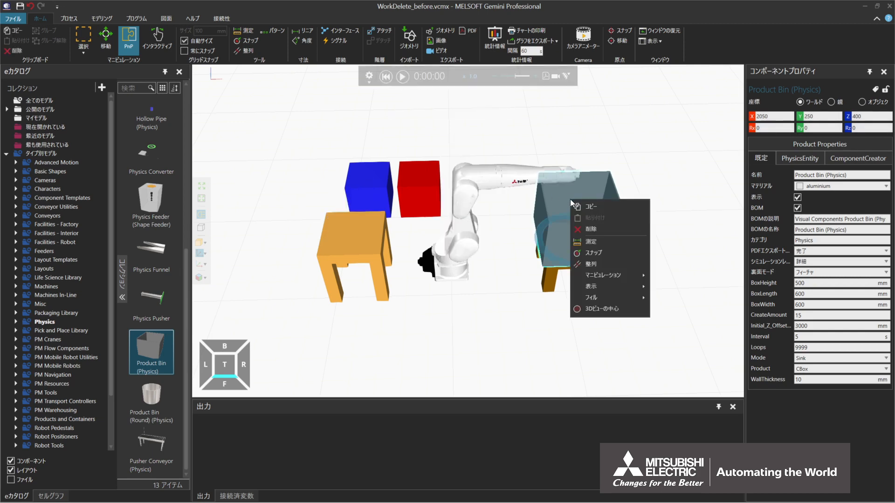
left_click(590, 228)
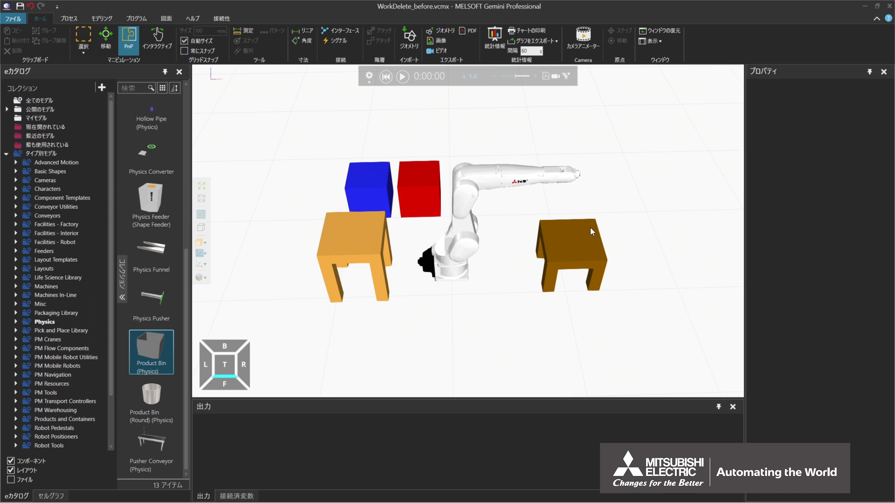
Add a frame (フレーム) feature to the brown Table component in modeling mode.
left_click(590, 228)
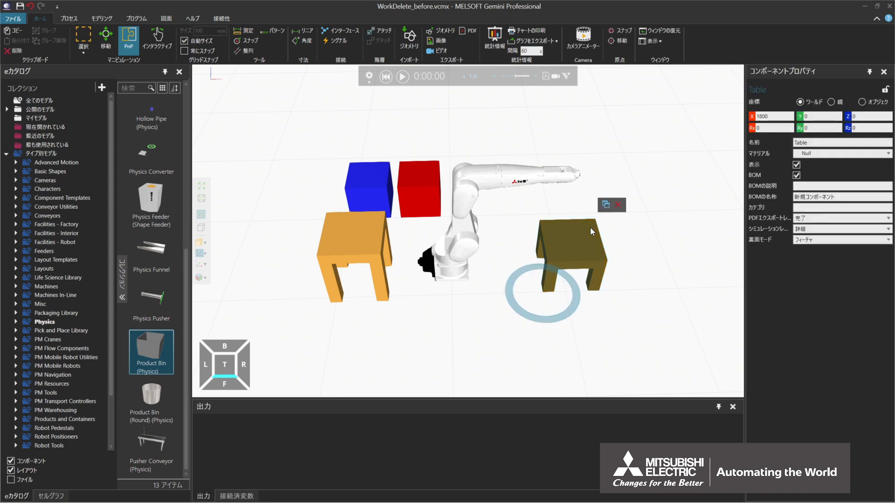
left_click(107, 18)
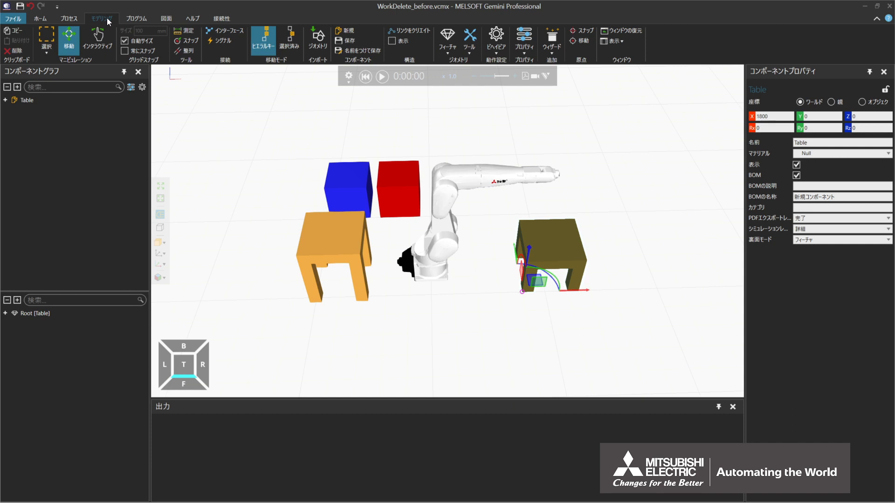
left_click(445, 55)
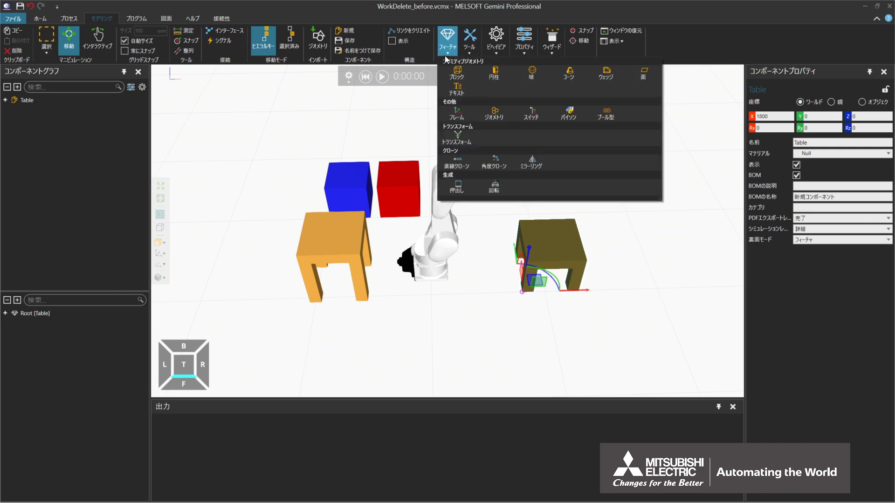
left_click(467, 116)
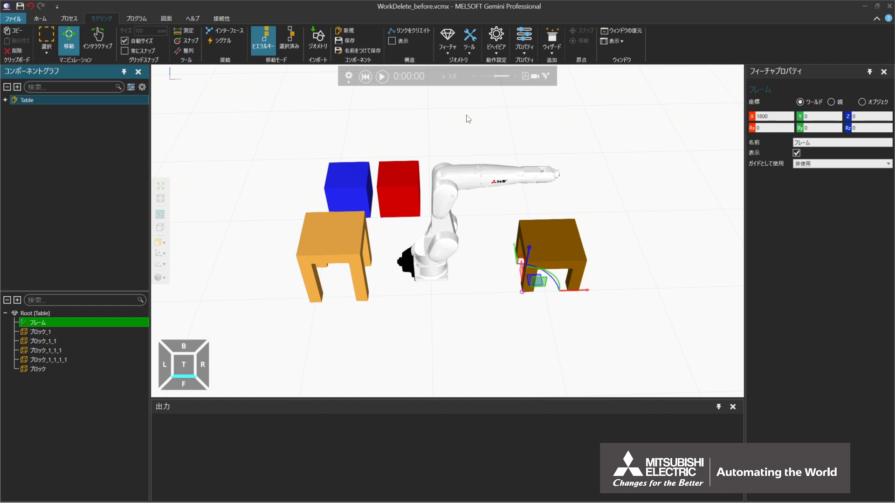
Turn on the display of frames (フレーム) in the 3D view.
left_click(165, 252)
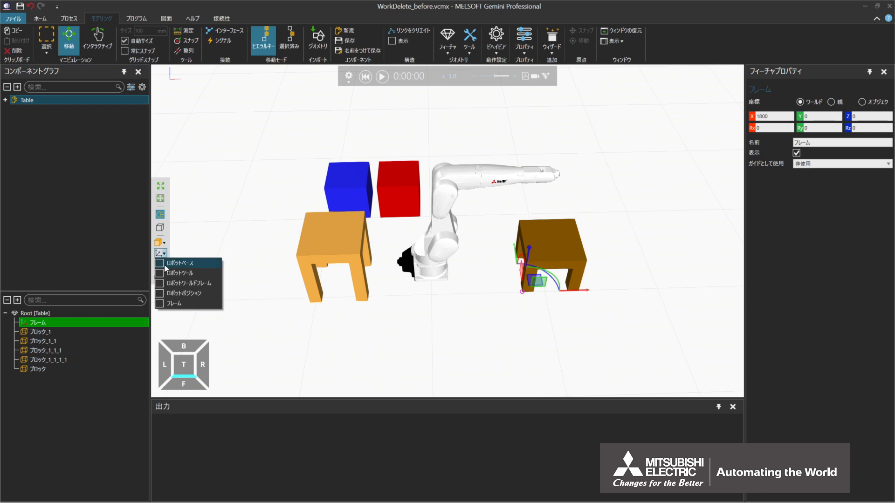
left_click(160, 304)
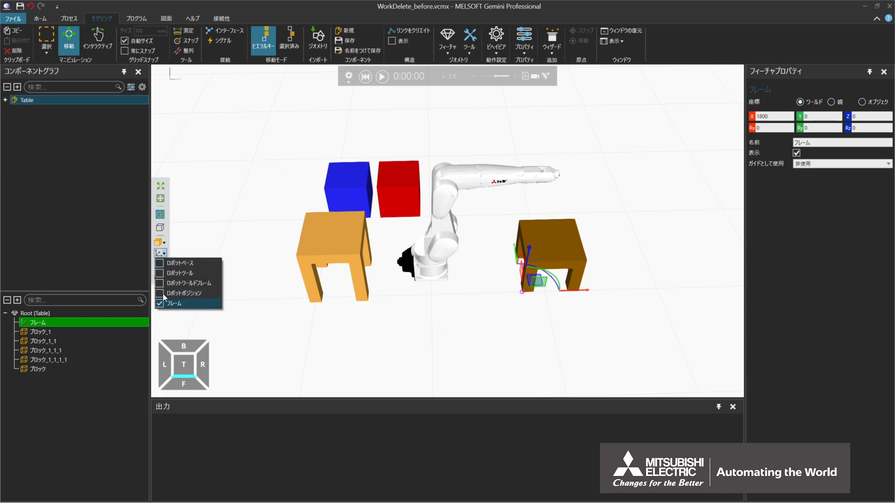
left_click(162, 255)
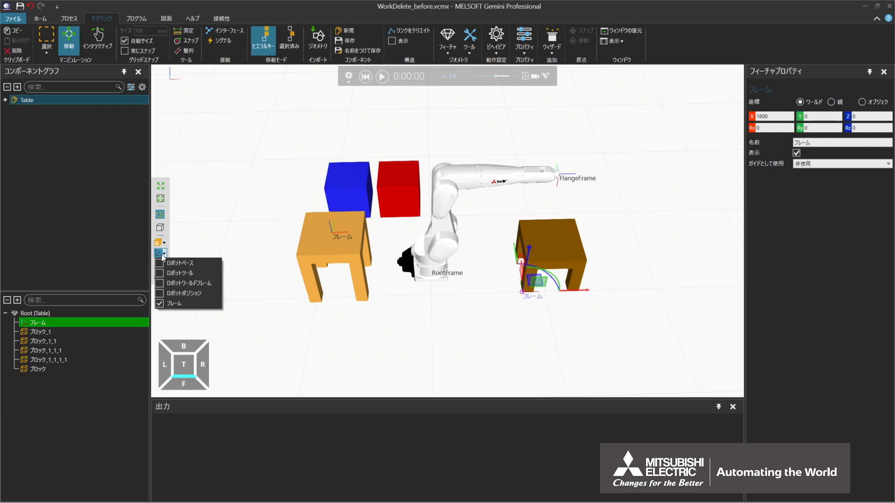
Position the table's new frame at Y 300 and Z 500 in world coordinates and rotate it to Ry 90.
left_click(826, 116)
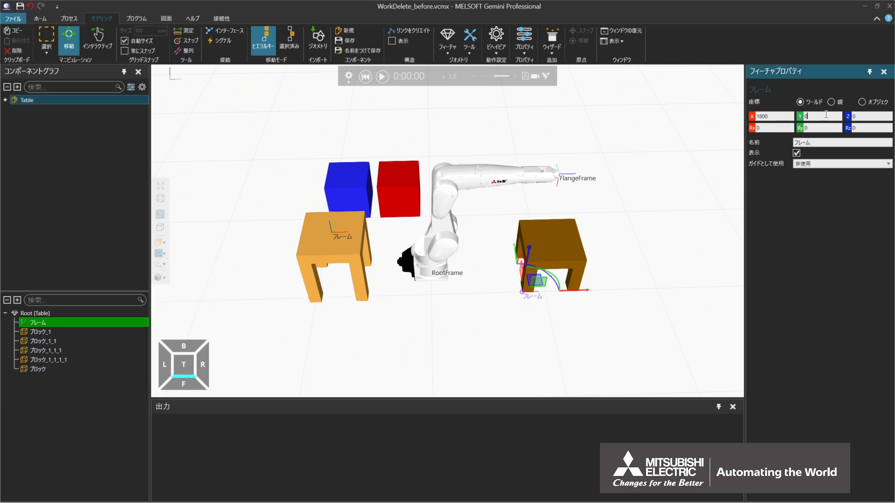
key("BackSpace")
type("300")
key("Return")
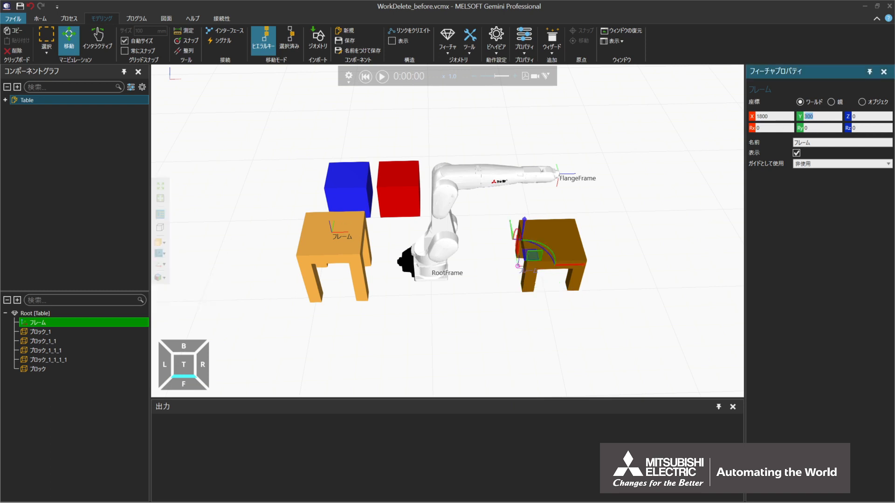
left_click(878, 117)
key("BackSpace")
type("500")
key("Return")
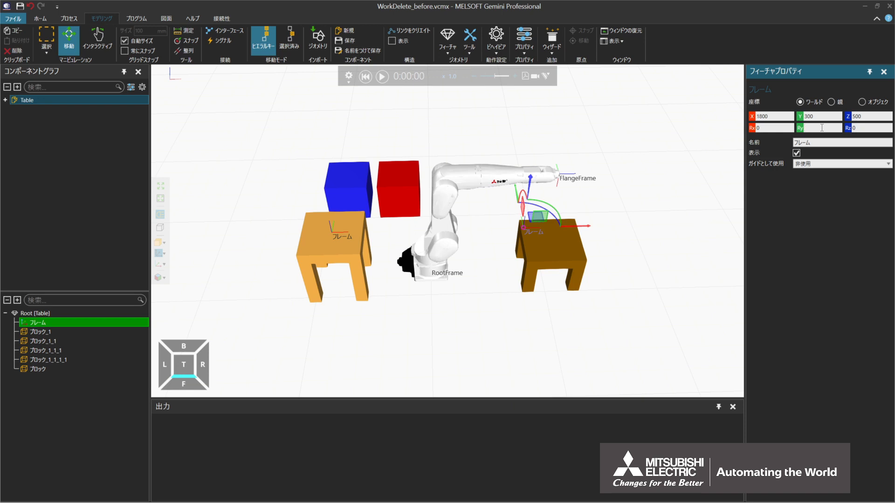
type("90")
key("Return")
Add a raycast sensor (レイキャスト) behavior to the table and assign フレーム as its frame.
left_click(494, 54)
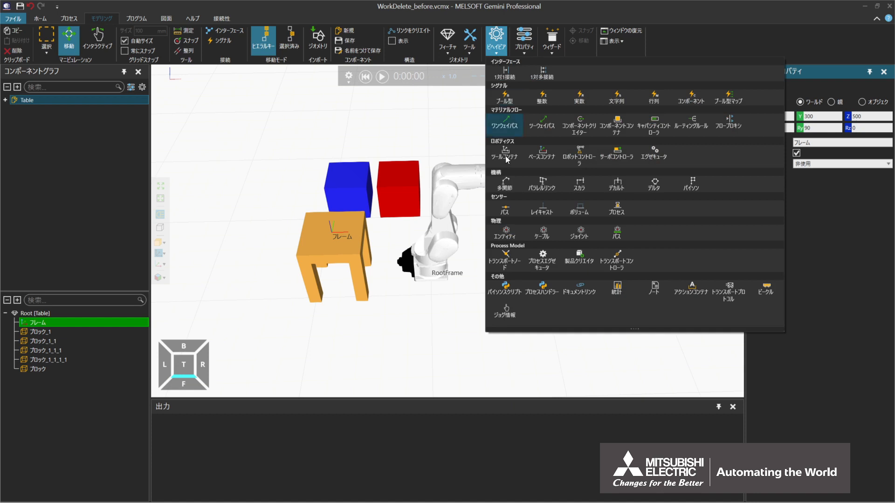
left_click(541, 210)
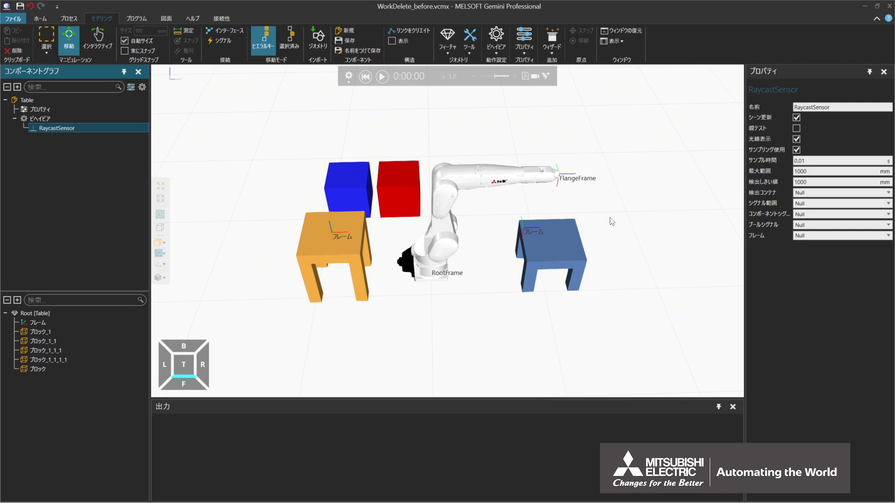
left_click(820, 238)
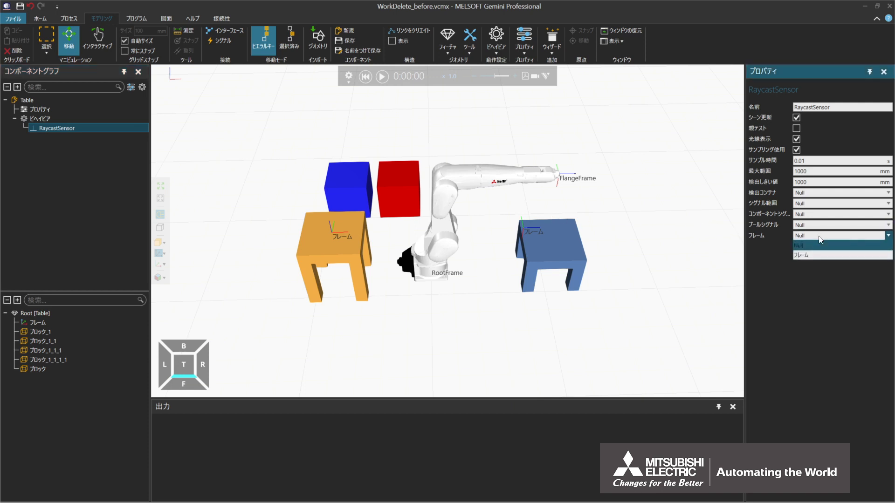
left_click(819, 256)
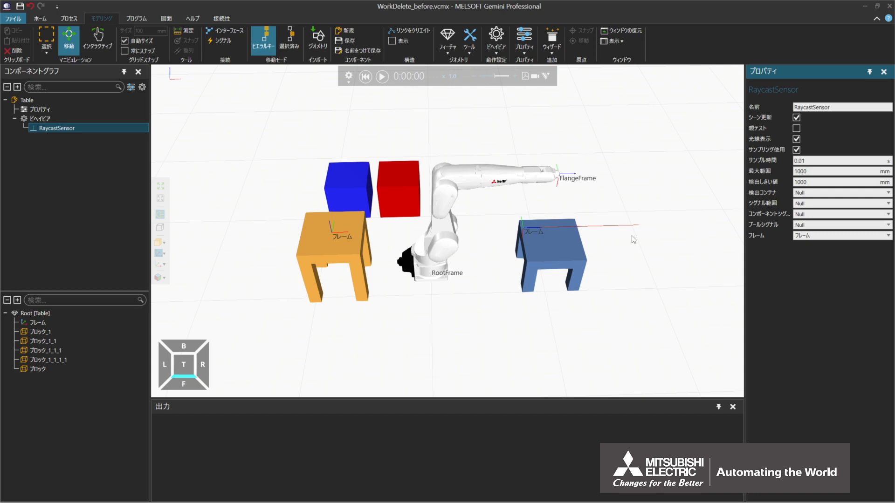
Set the raycast sensor's maximum range (最大範囲) to 200 mm.
left_click(815, 171)
key("BackSpace")
key("BackSpace")
key("BackSpace")
key("BackSpace")
type("200")
key("Return")
Set the raycast sensor's detection threshold (検出しきい値) to 200 mm and toggle its ray display off and on again.
left_click(819, 181)
key("BackSpace")
key("BackSpace")
key("BackSpace")
key("BackSpace")
type("200")
key("Return")
left_click(796, 140)
left_click(795, 140)
Widen the properties area to show the full property names and add a component signal behavior to the table.
mouse_move(811, 219)
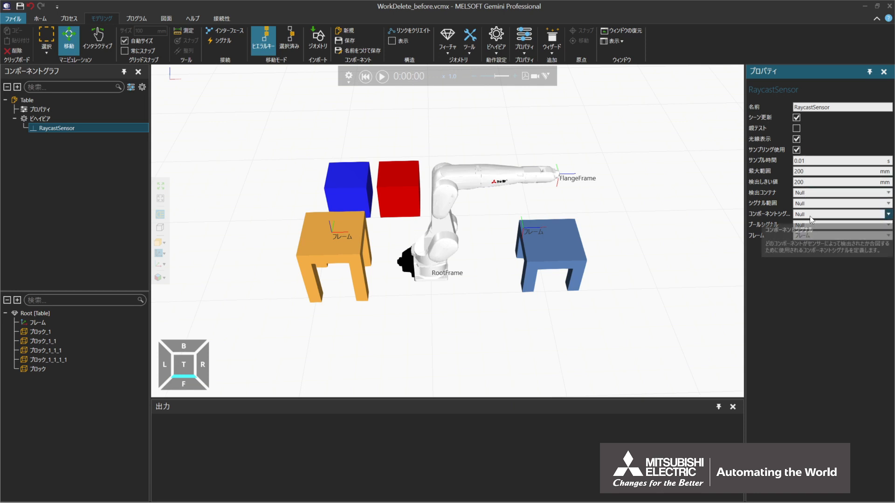
left_click_drag(745, 212, 725, 211)
mouse_move(803, 218)
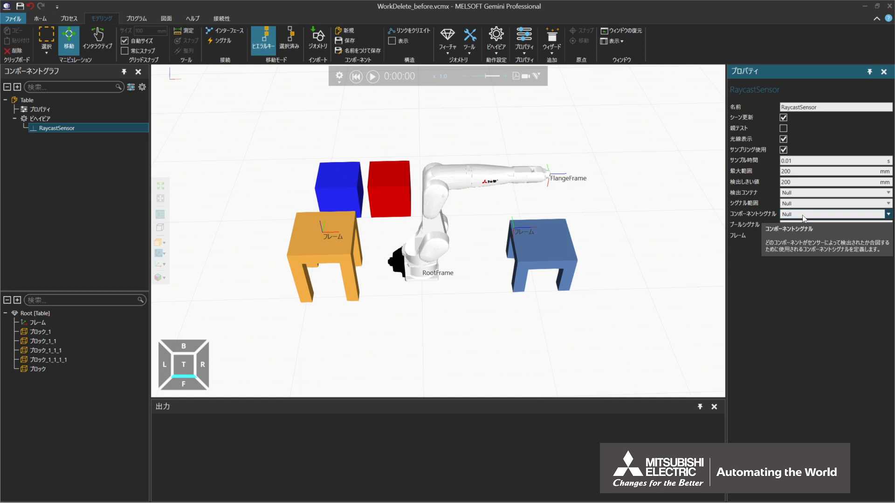
left_click(499, 51)
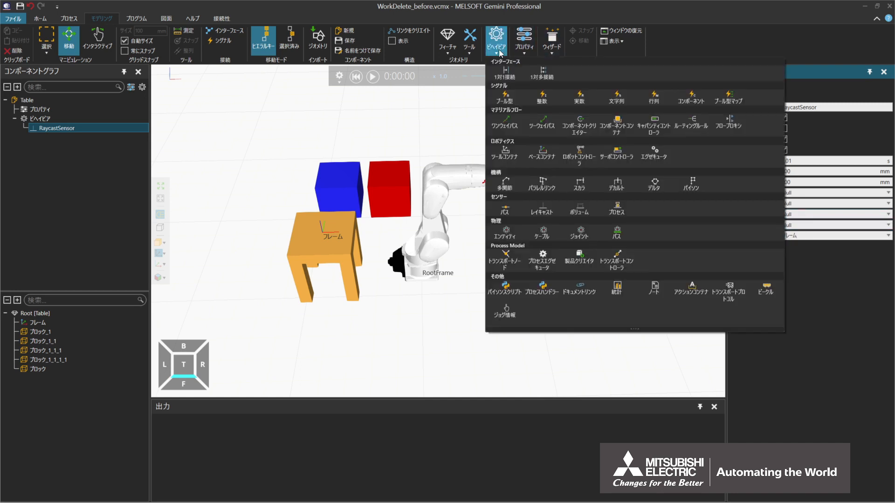
left_click(703, 101)
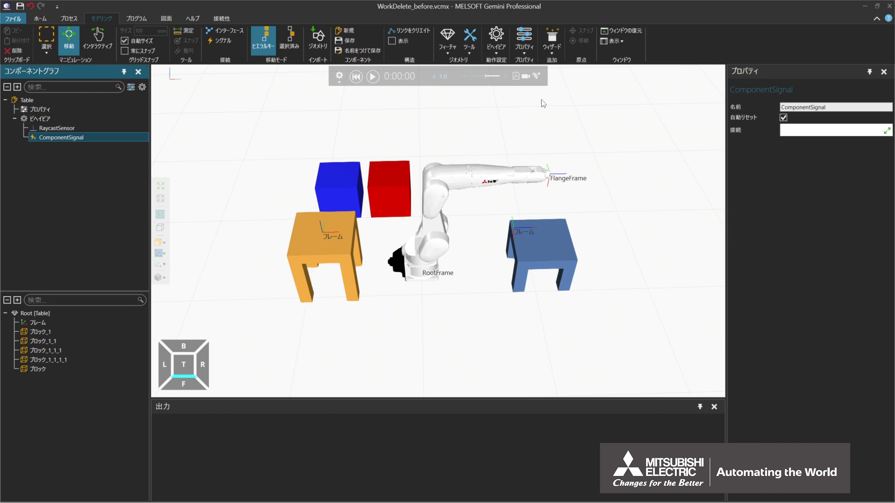
Assign ComponentSignal as the raycast sensor's component signal (コンポーネントシグナル).
left_click(125, 128)
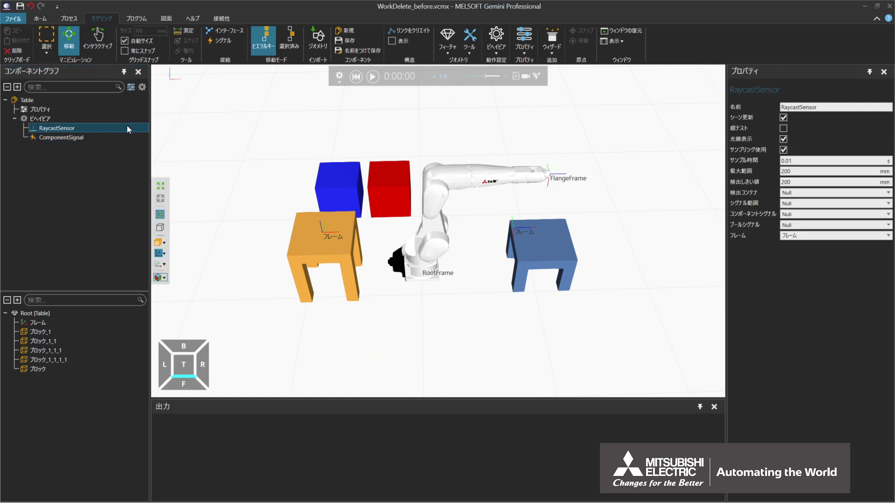
left_click(824, 214)
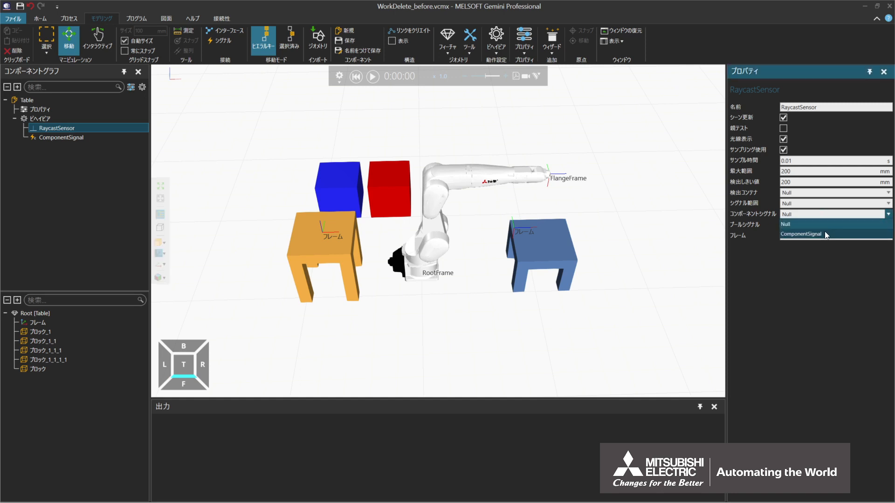
left_click(825, 235)
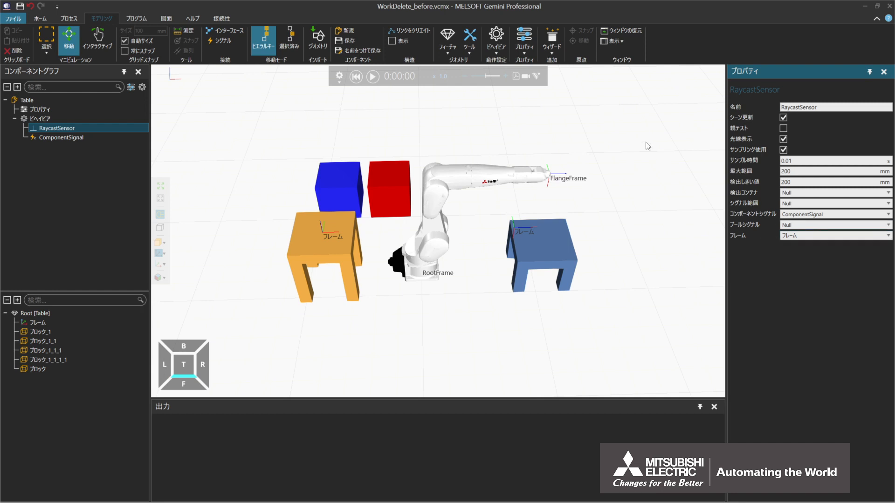
Add a Python script behavior to the table and delete the default OnSignal and OnRun functions from its code.
left_click(498, 50)
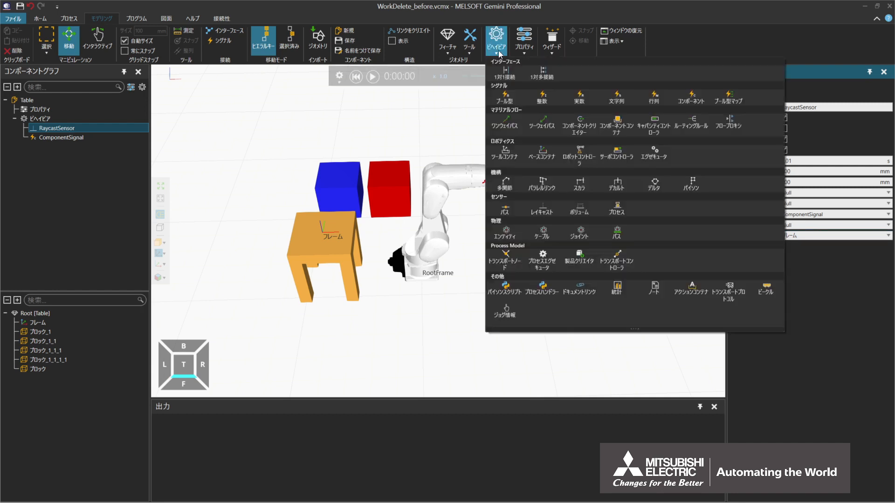
left_click(518, 298)
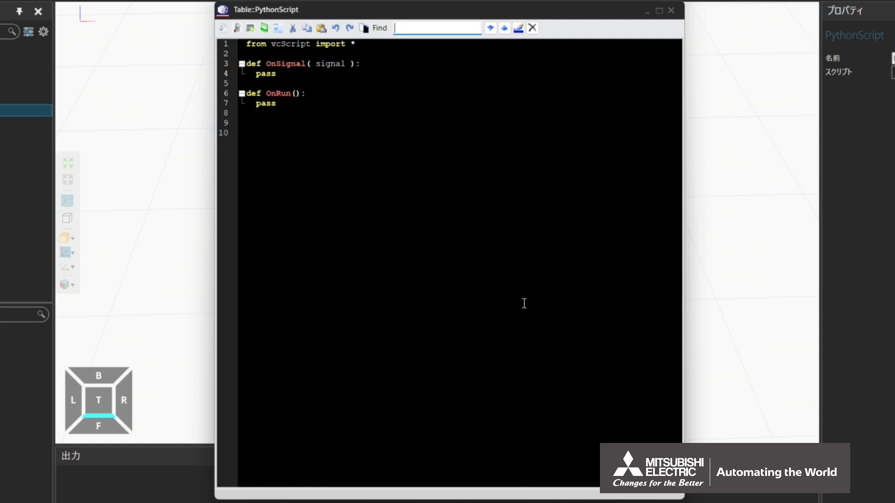
left_click_drag(271, 130, 226, 67)
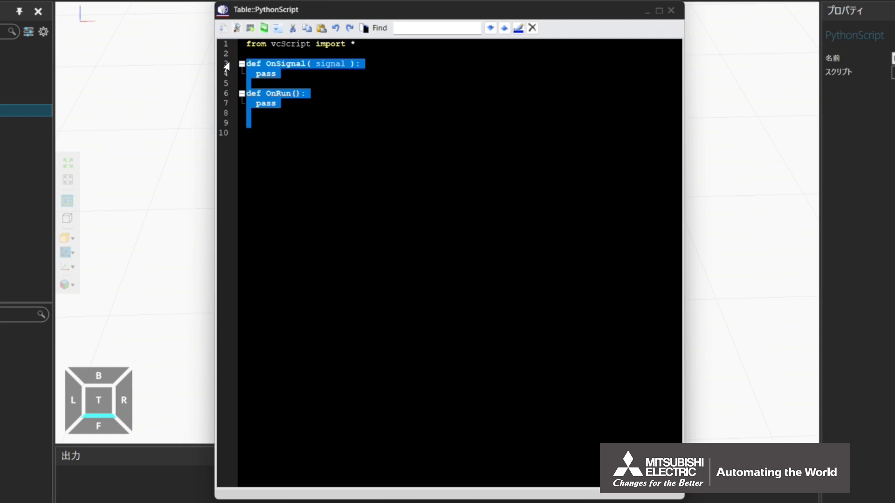
key("Delete")
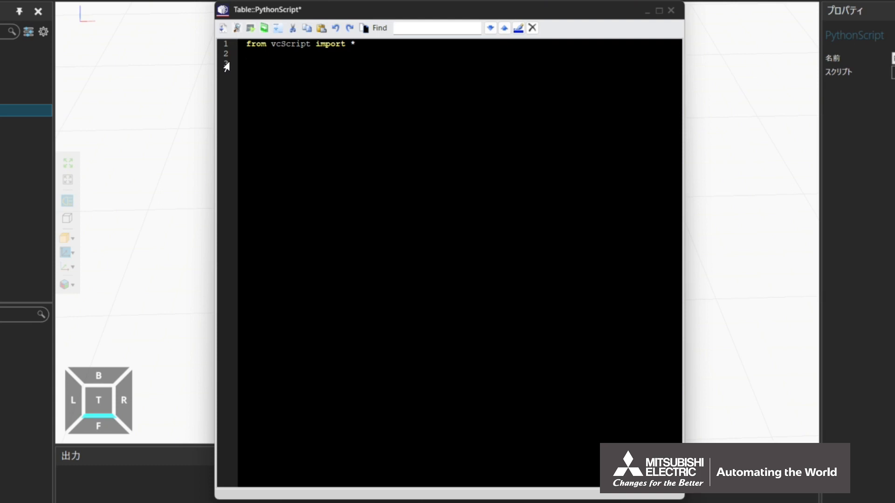
Below the import line, write comp = getComponent() and signal = comp.findBehaviour("ComponentSignal") on separate lines.
type("comp = getComponent()")
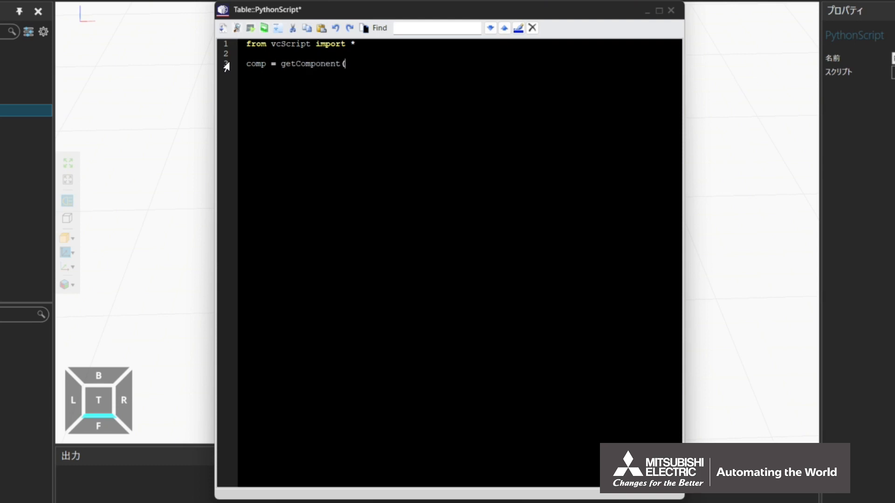
key("Return")
type("signal = comp.f")
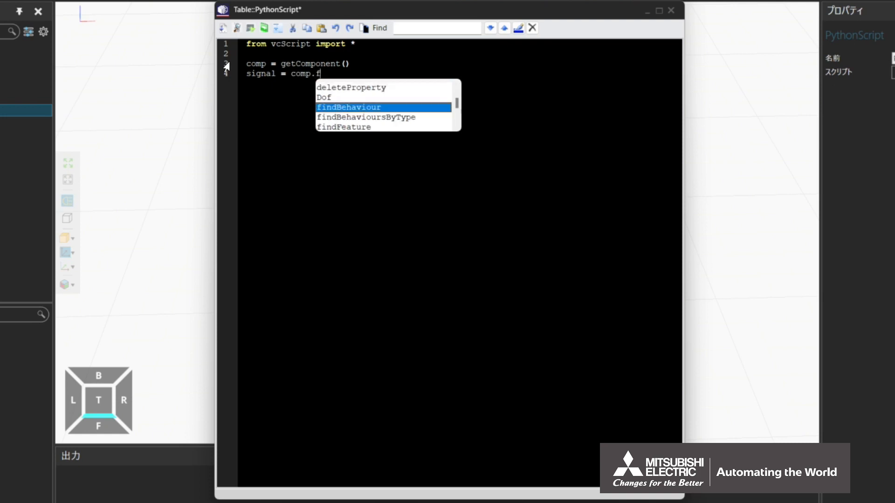
type("indBehaviour()")
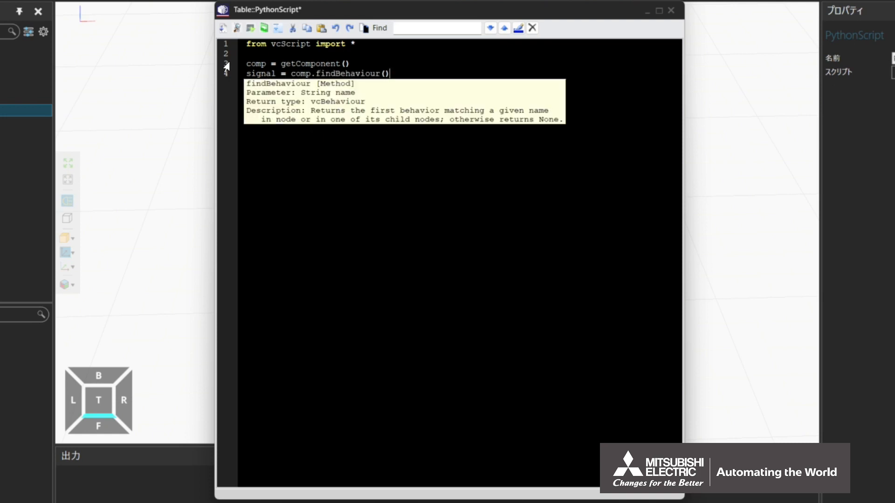
key("Left")
type("\"\"")
type("Component")
type("Signal")
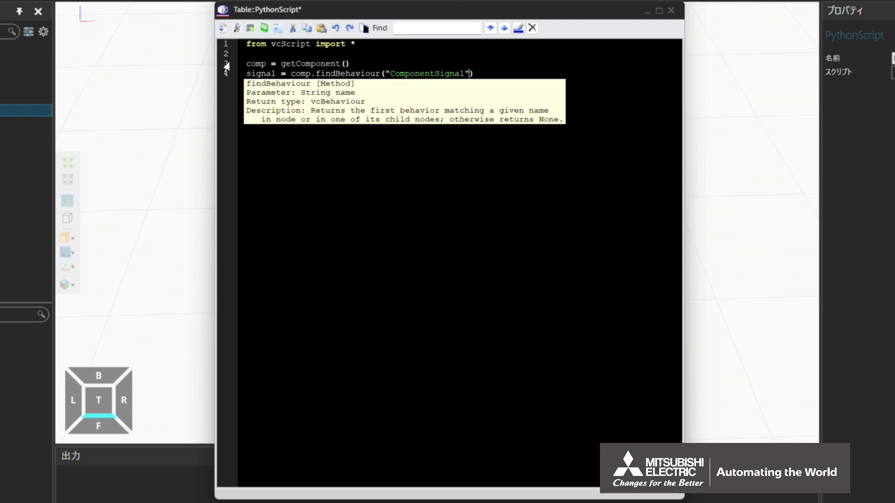
key("End")
key("Return")
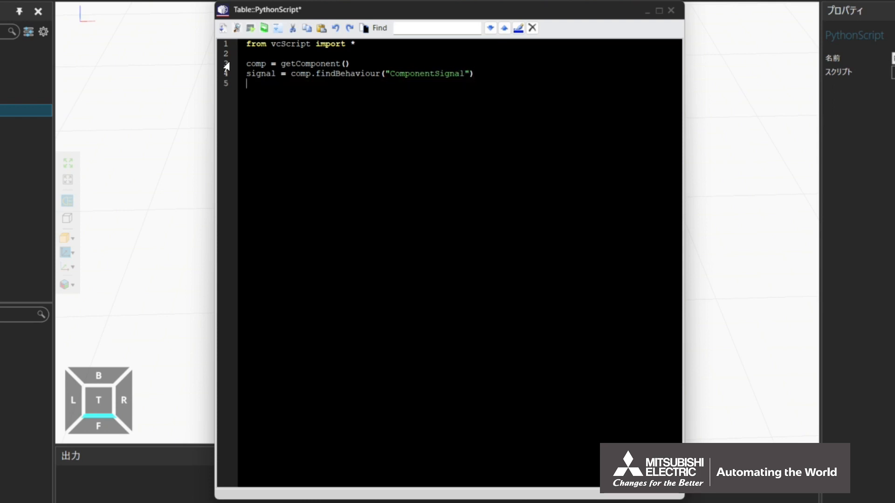
After a blank line, define the function OnRun() containing a while True: loop.
key("Return")
type("def OnRun():")
key("Return")
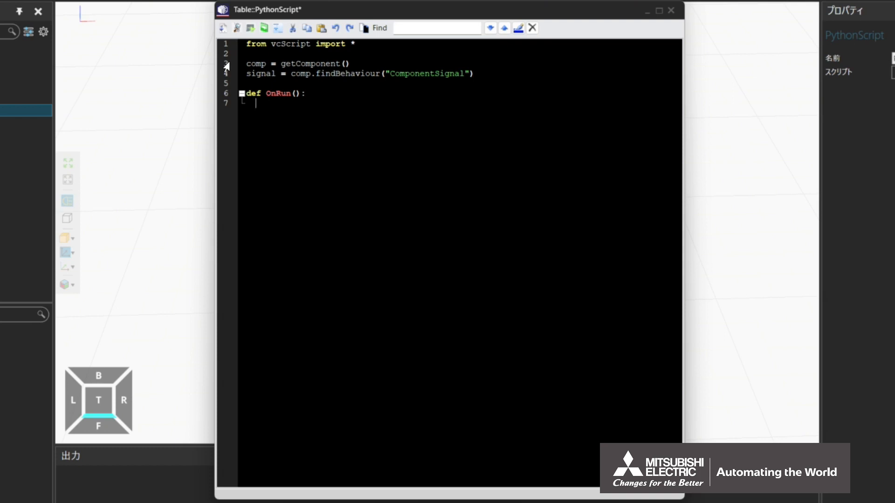
type("while True:")
key("Return")
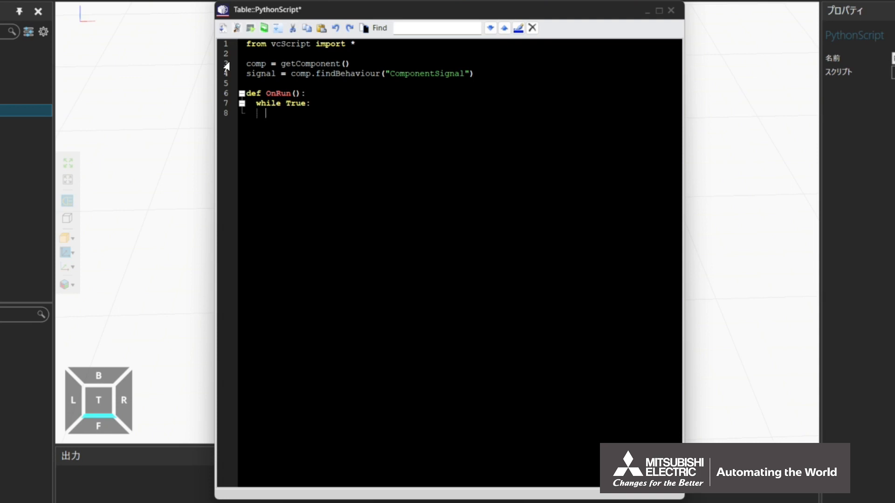
Inside the loop, write triggerCondition(lambda:getTrigger() == signal and signal.Value != None).
type("triggerCondition")
type("(lambd")
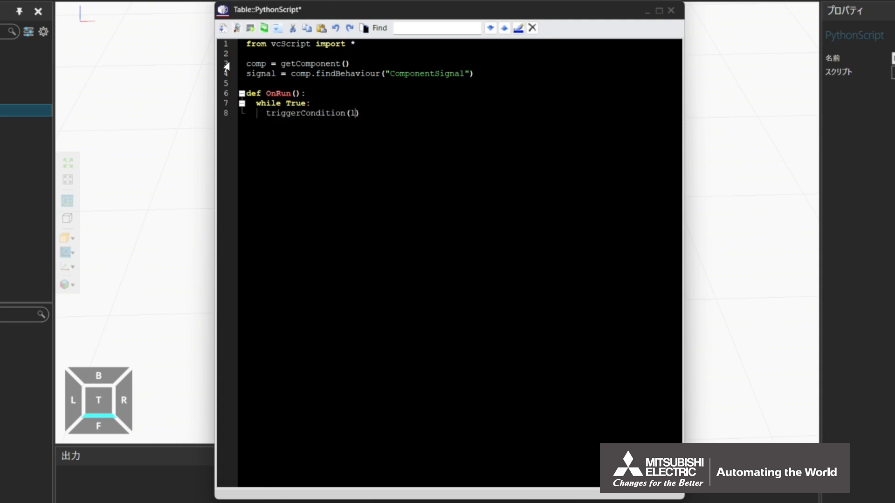
type("a:getTrigger")
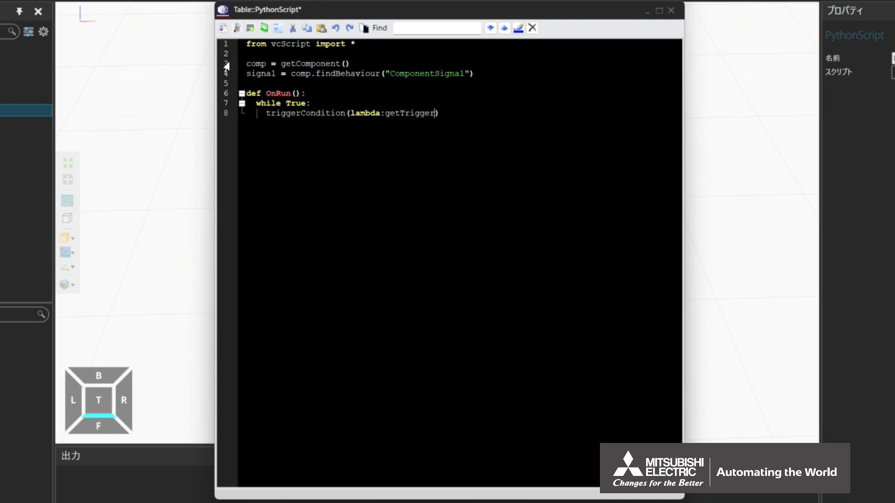
type("() == signal")
type("and signal.")
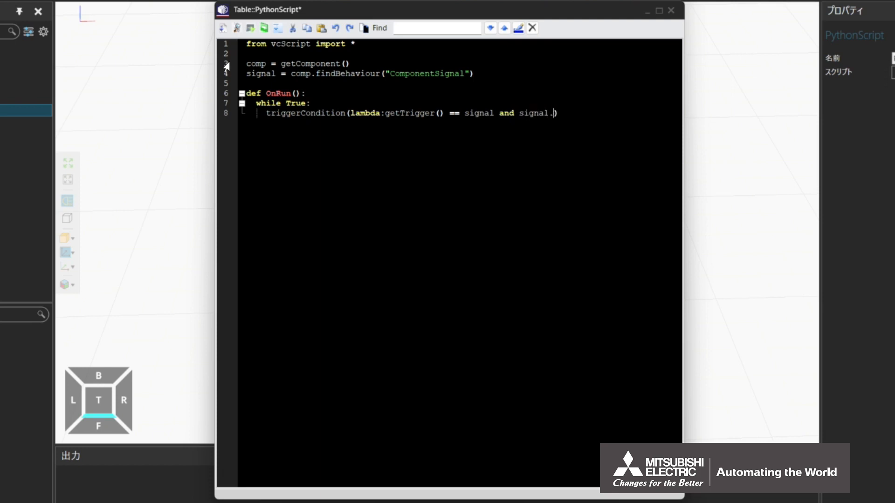
type("Value != None")
key("End")
key("Return")
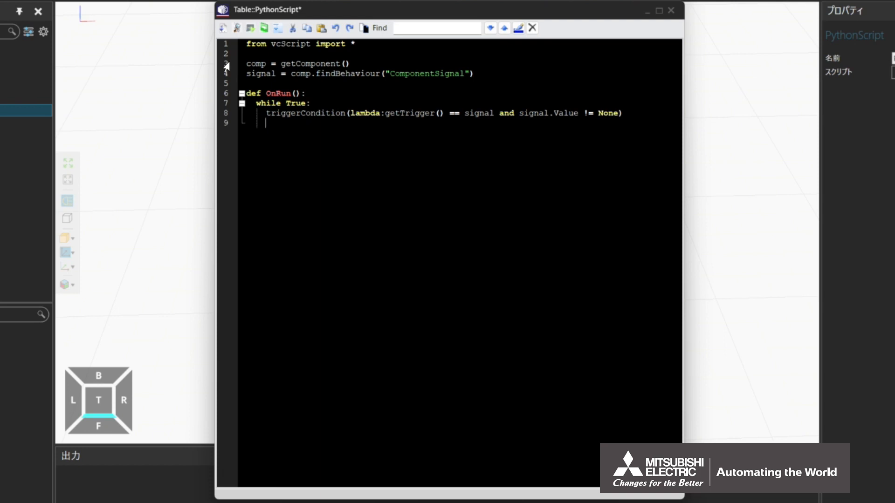
Continue the loop body with work = signal.Value, followed by delay(5) on its own line.
type("work = signal.")
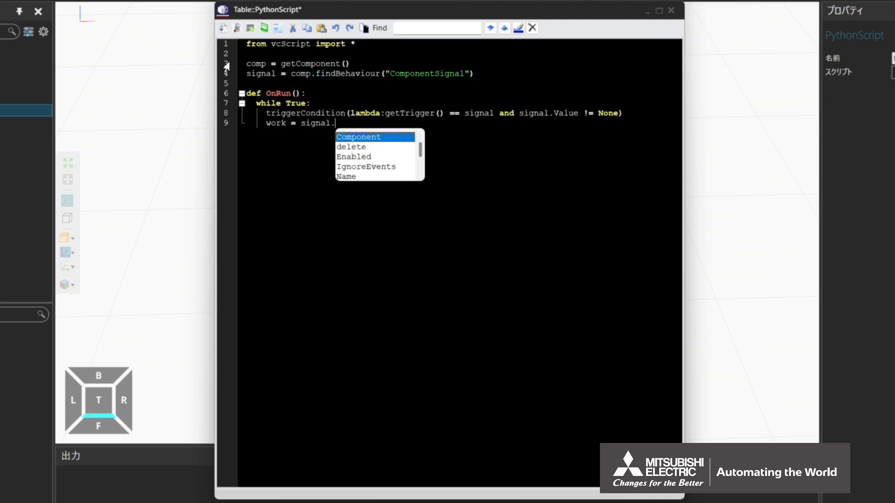
type("Value")
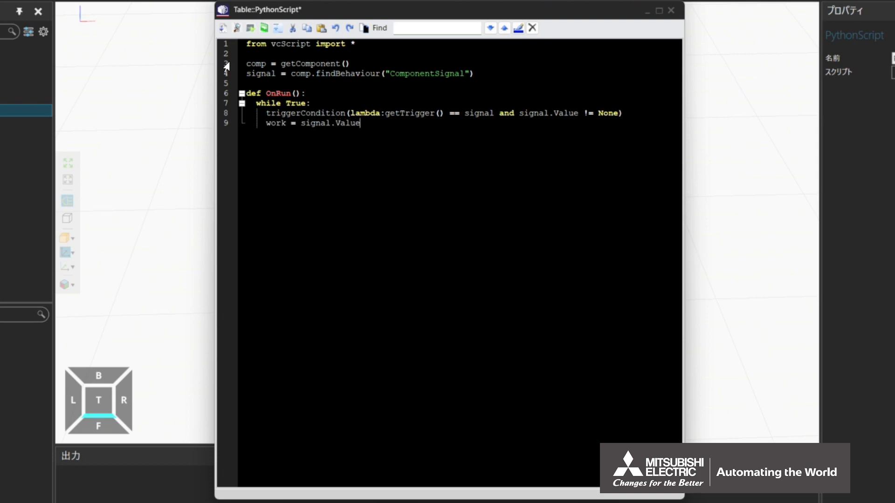
key("Return")
type("delay()")
type("5")
key("End")
key("Return")
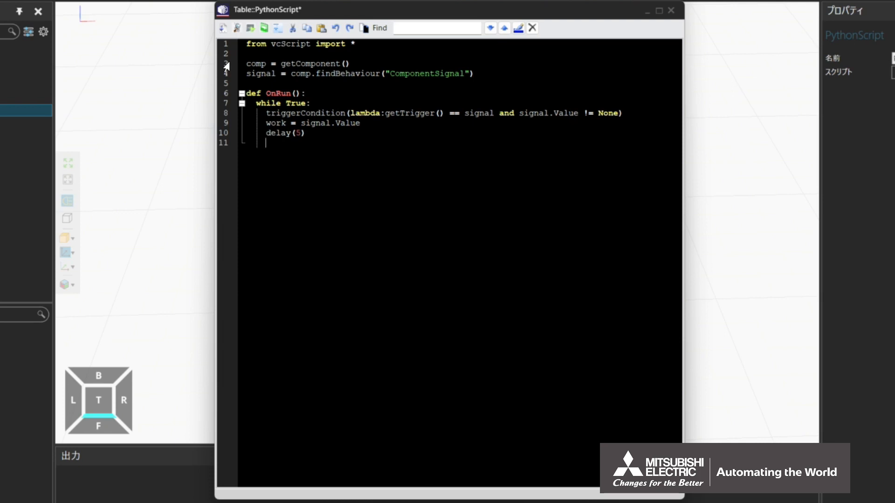
Finish the loop with work.delete(), then compile and save the script and close its editor.
type("work.delete()")
left_click(222, 29)
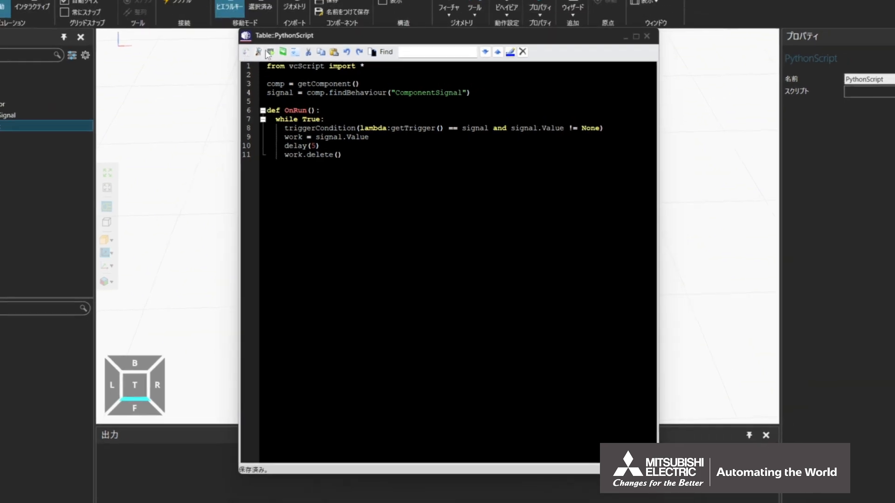
left_click(671, 10)
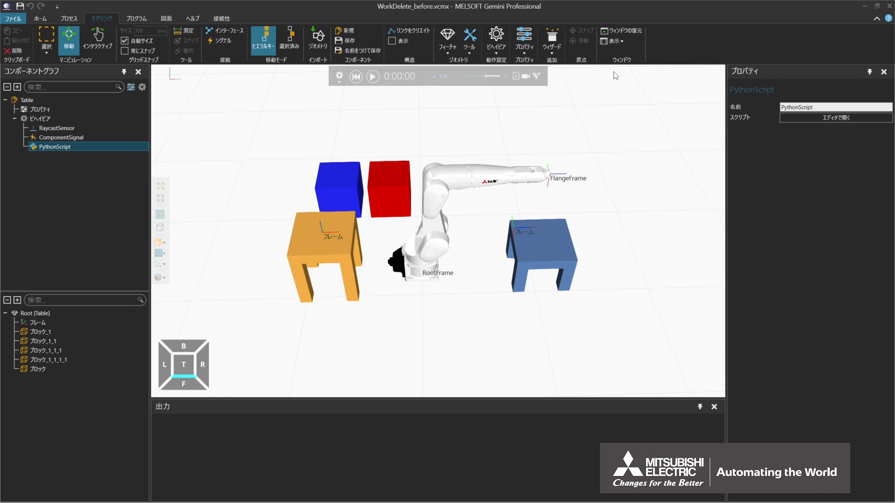
Add PythonScript to the connections (接続) of the table's ComponentSignal behavior.
left_click(97, 138)
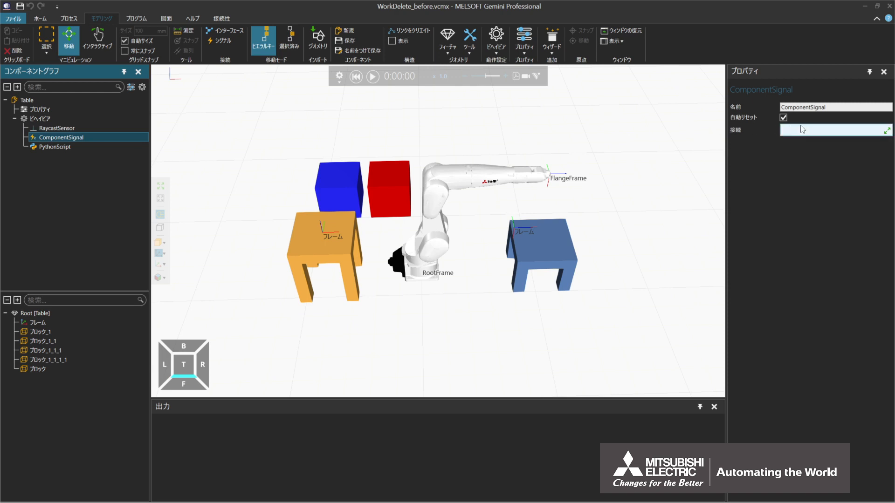
left_click(819, 134)
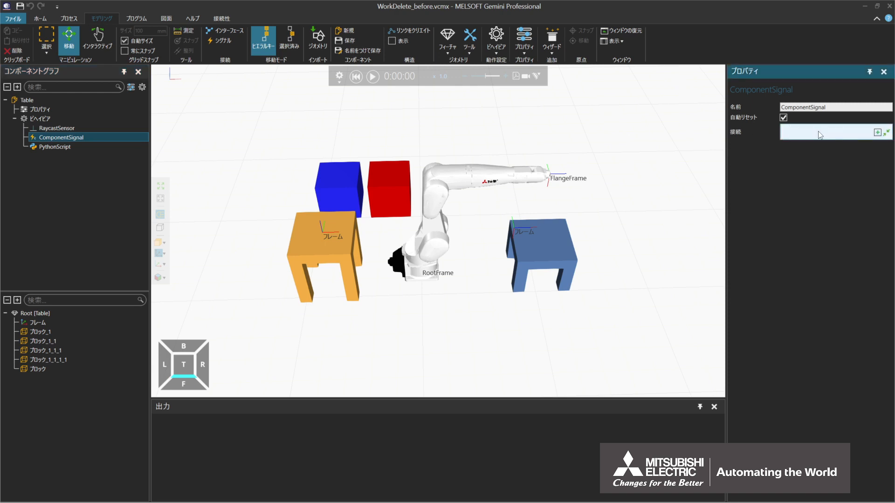
left_click(878, 132)
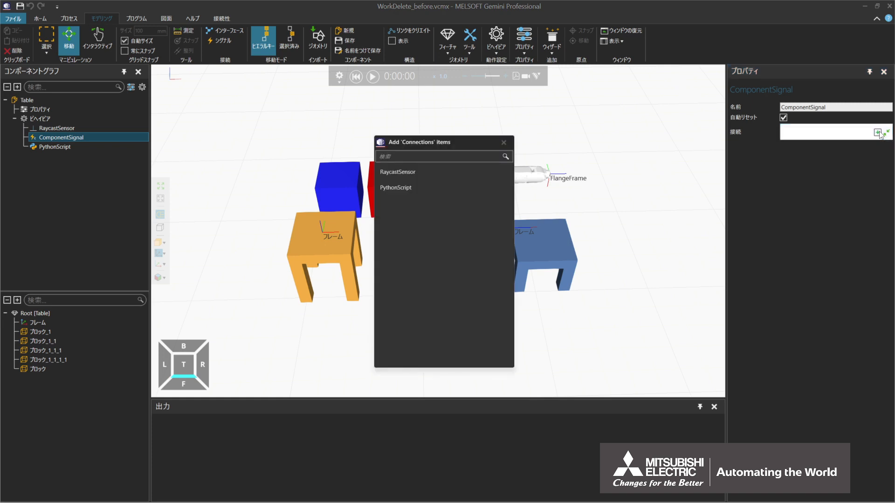
left_click(457, 188)
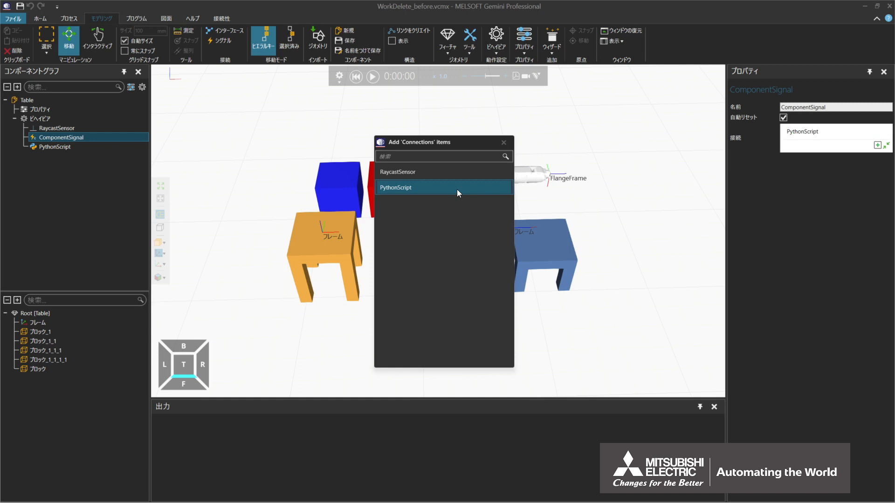
left_click(503, 143)
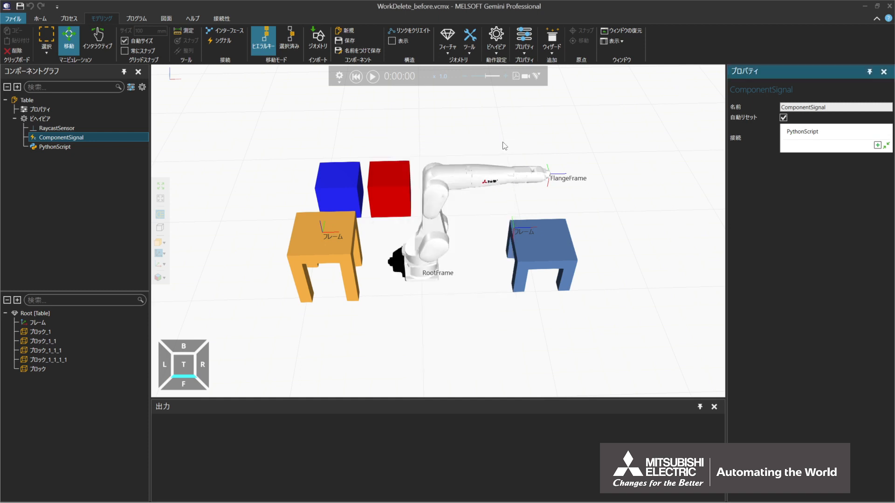
Run the robot simulation to check that placed workpieces are deleted, then stop and reset it.
left_click(372, 76)
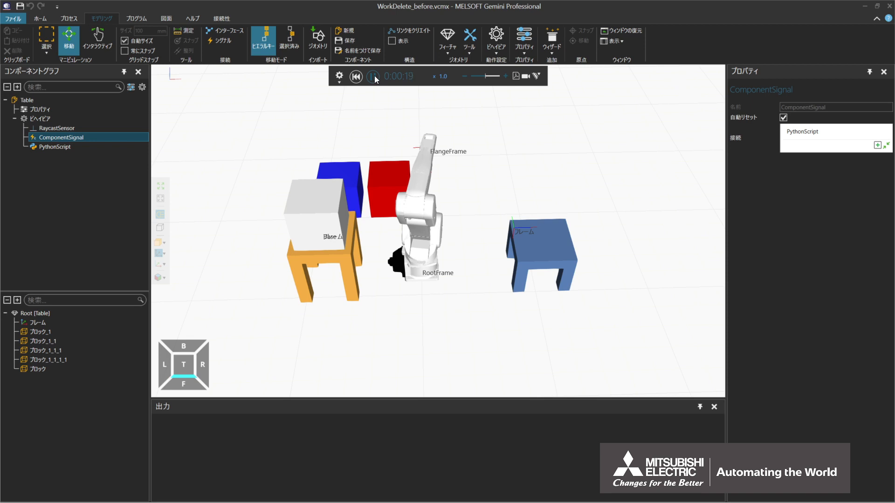
left_click(373, 76)
left_click(356, 77)
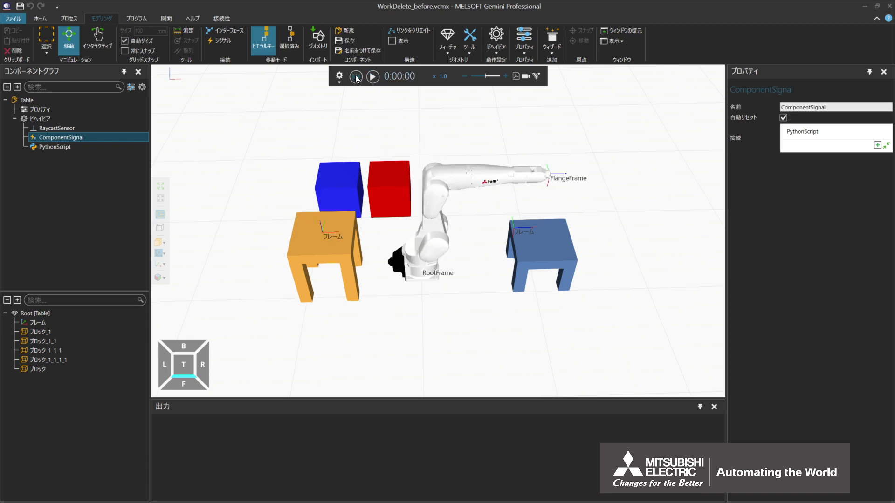
Return to the home workspace and set the Feeder table's world Y coordinate to 1000.
left_click(50, 17)
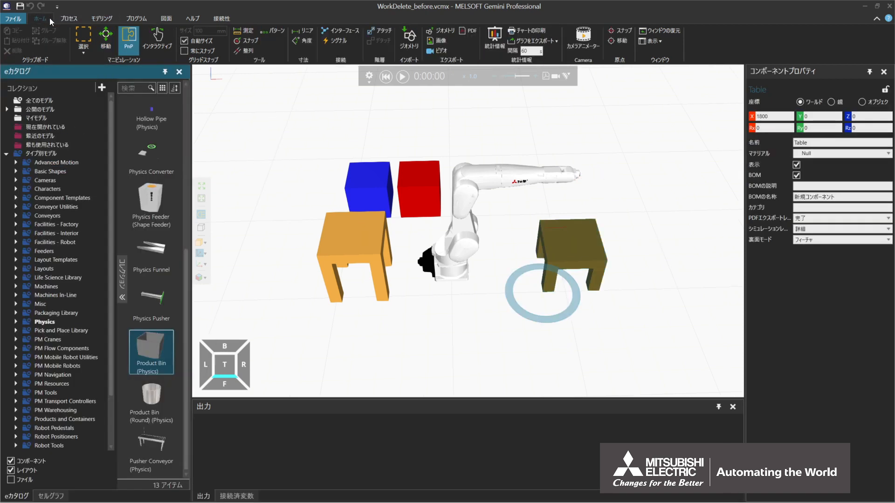
left_click(351, 236)
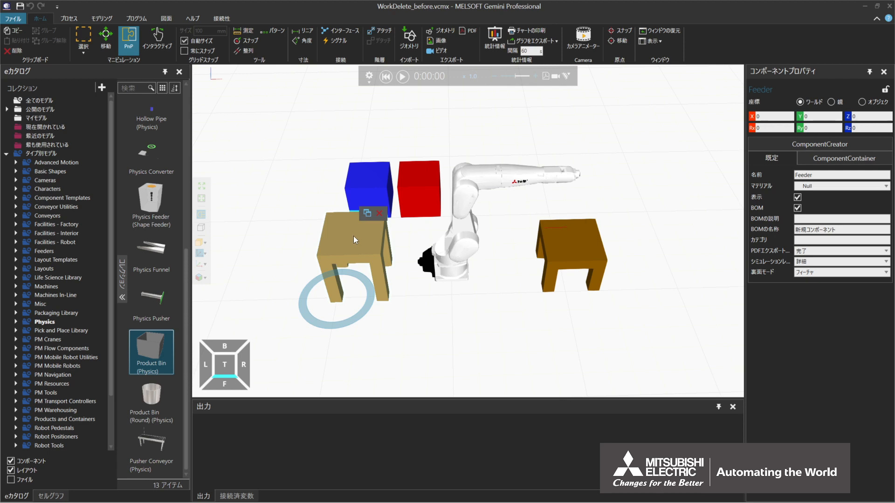
left_click(827, 116)
double_click(826, 115)
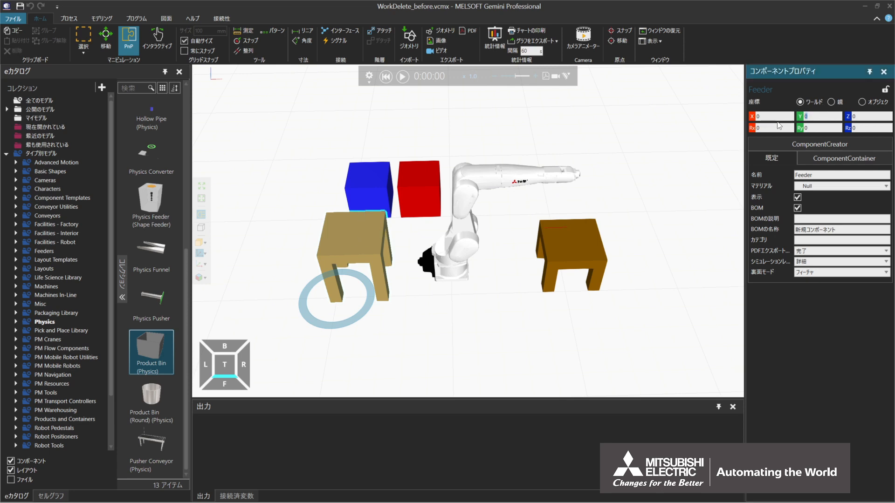
type("1000")
key("Return")
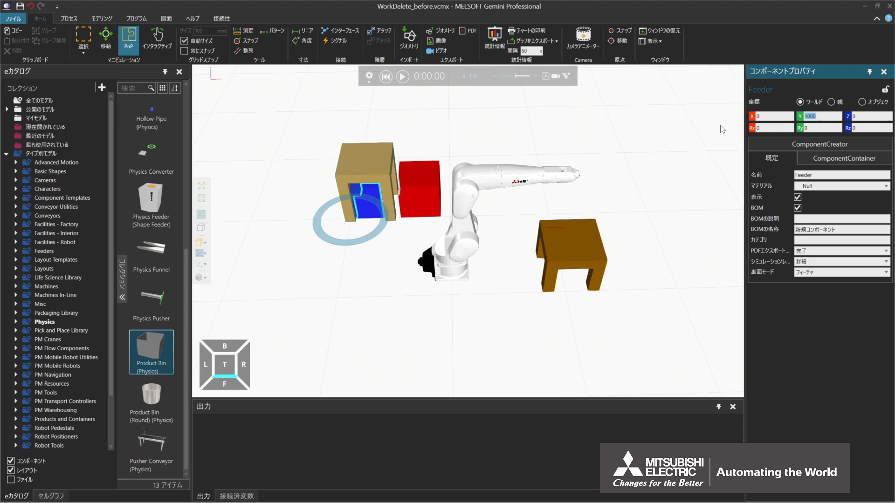
Set WorkA's world Y coordinate to 0 and Z to 600, then run the simulation with it and reset.
left_click(365, 205)
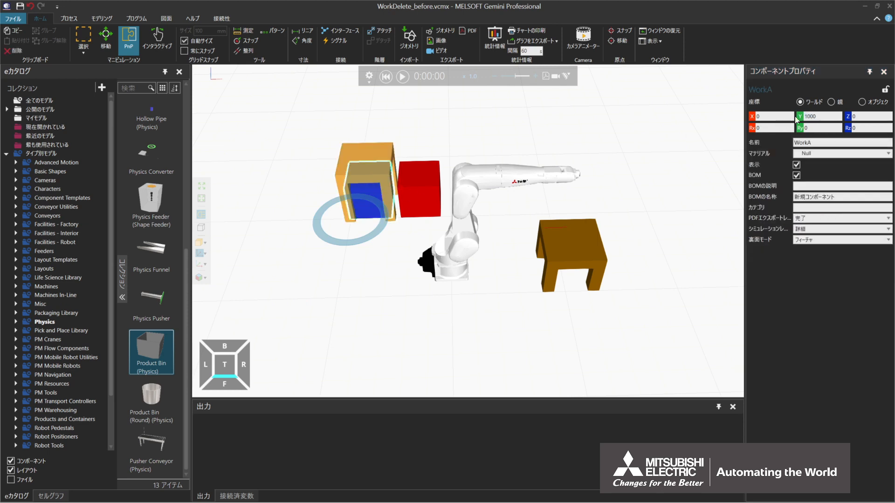
double_click(815, 116)
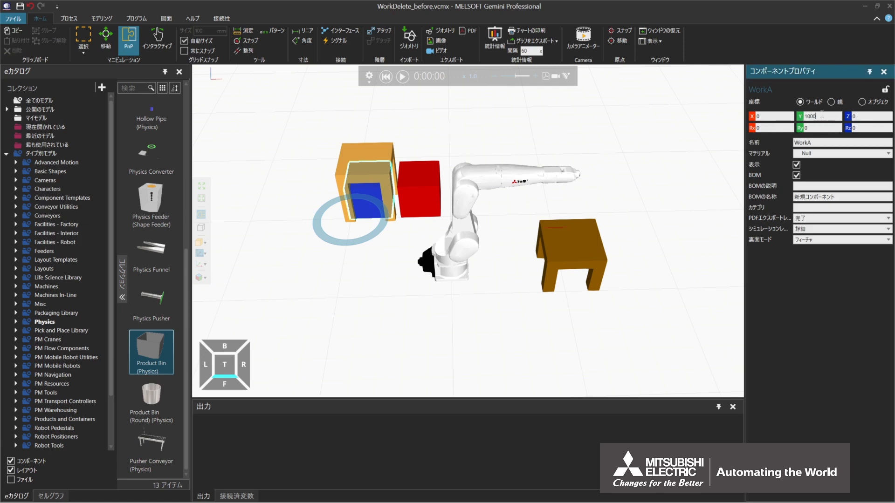
type("0")
key("Return")
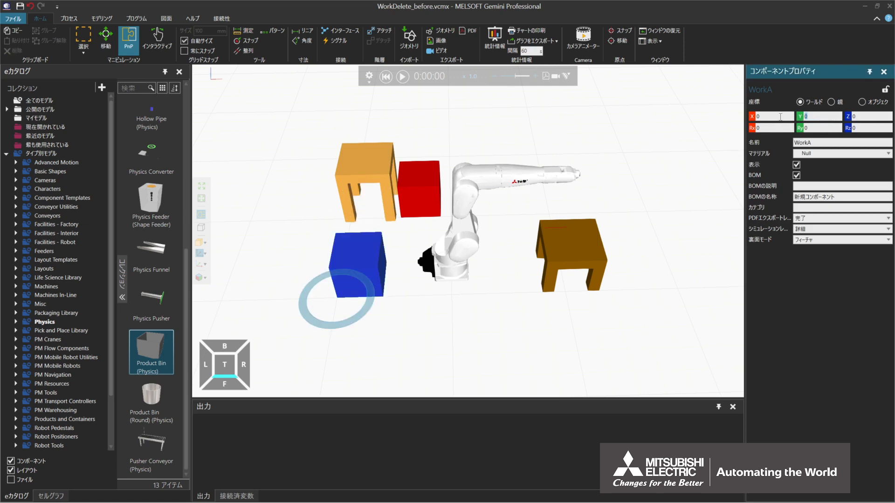
key("Tab")
type("600")
key("Return")
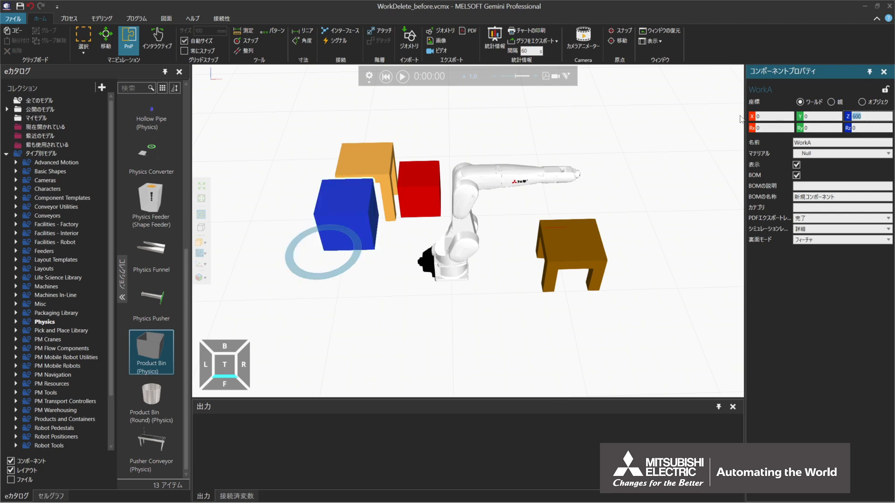
left_click(403, 77)
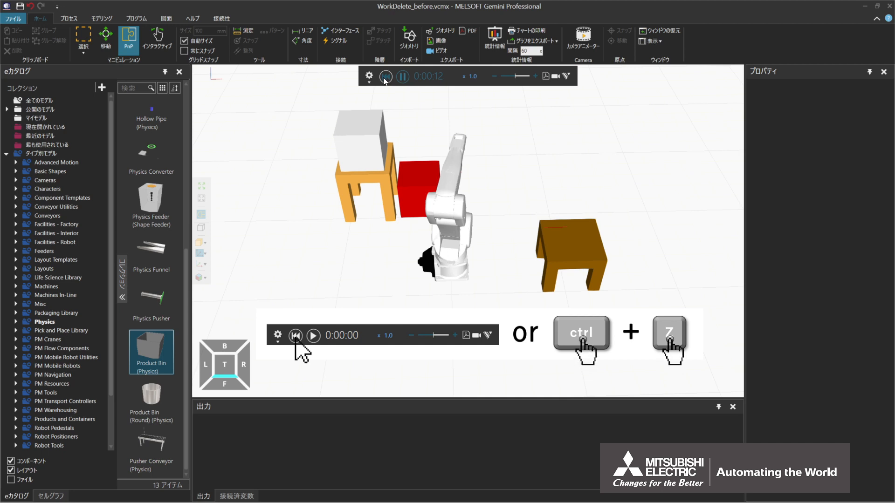
left_click(384, 78)
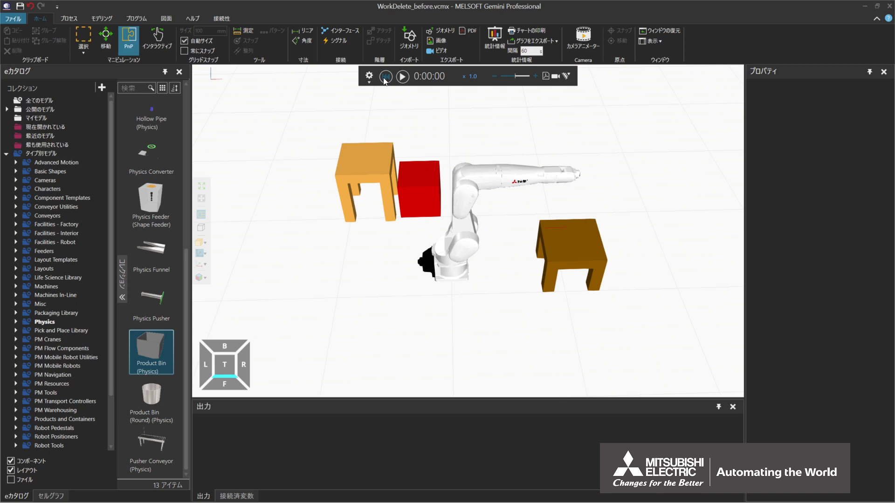
Set WorkB's world coordinates to X 0, Y 0 and Z 600.
left_click(422, 181)
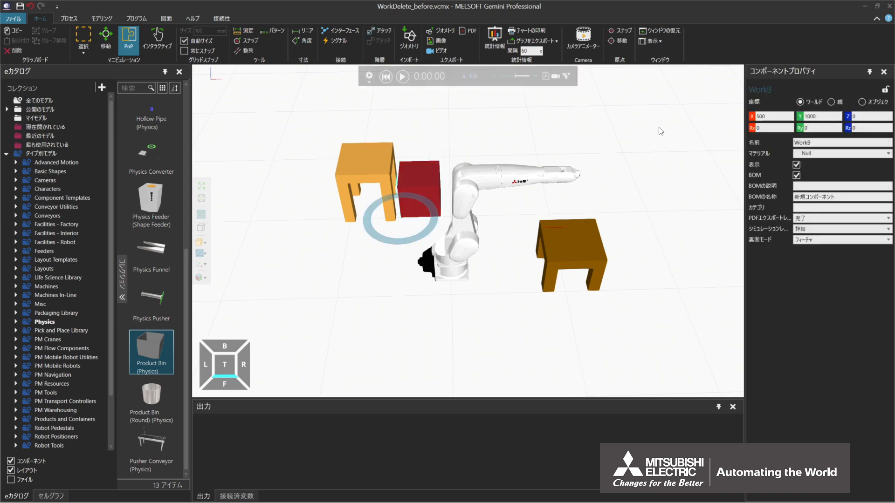
left_click(760, 116)
type("0")
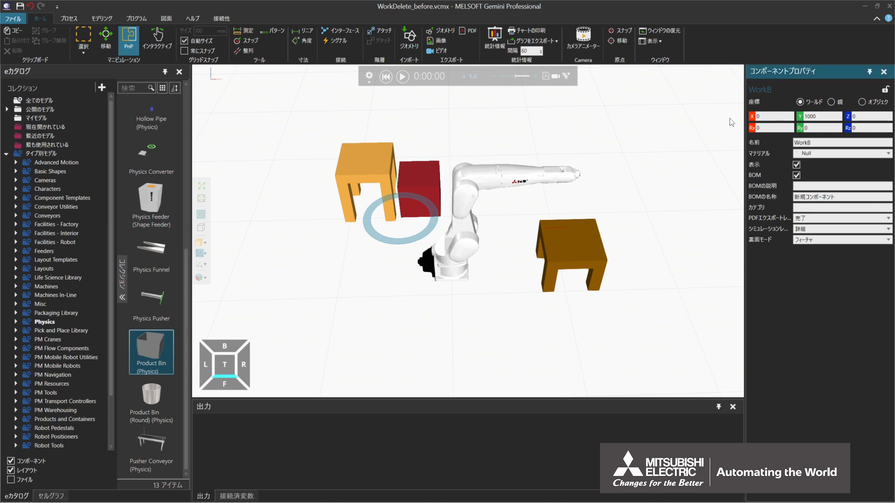
key("Tab")
type("0")
key("Tab")
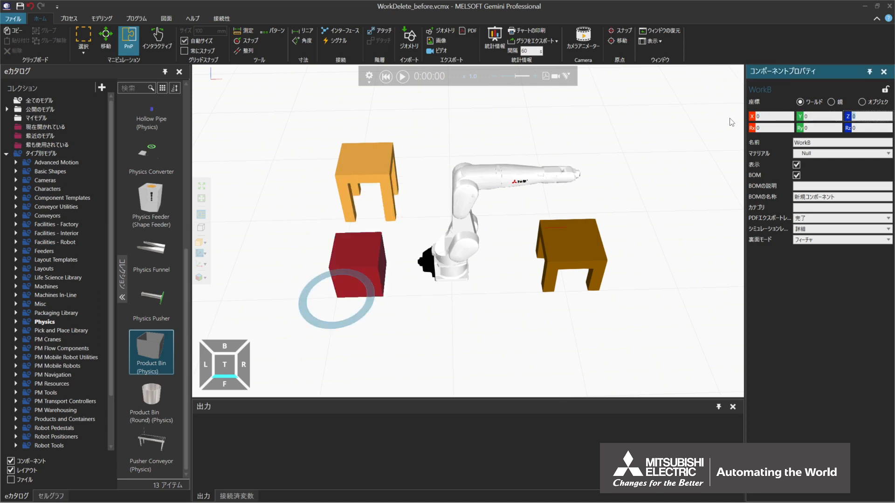
type("600")
key("Return")
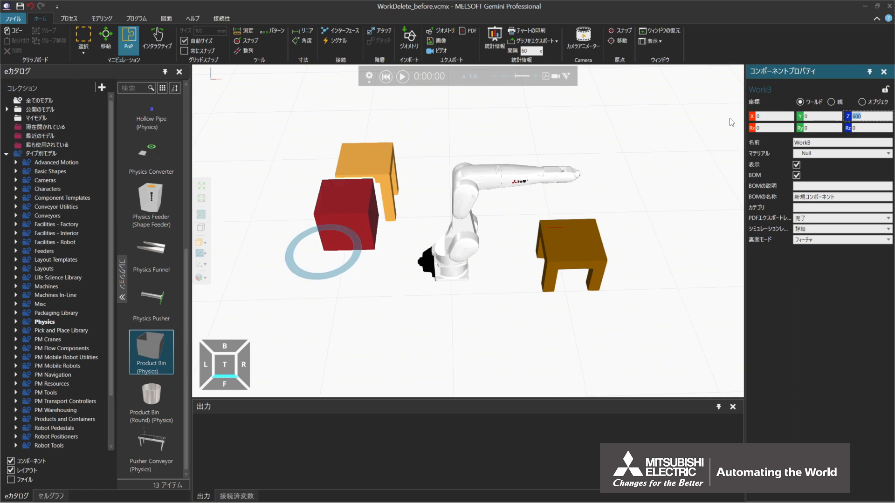
In the Table's PythonScript, replace work.delete() with work.Visible = False, then save the script and close its editor.
left_click(590, 247)
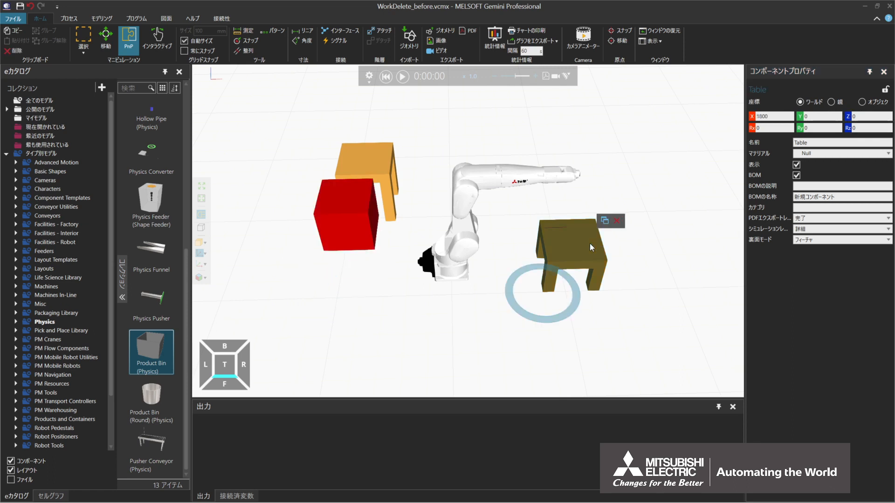
left_click(99, 19)
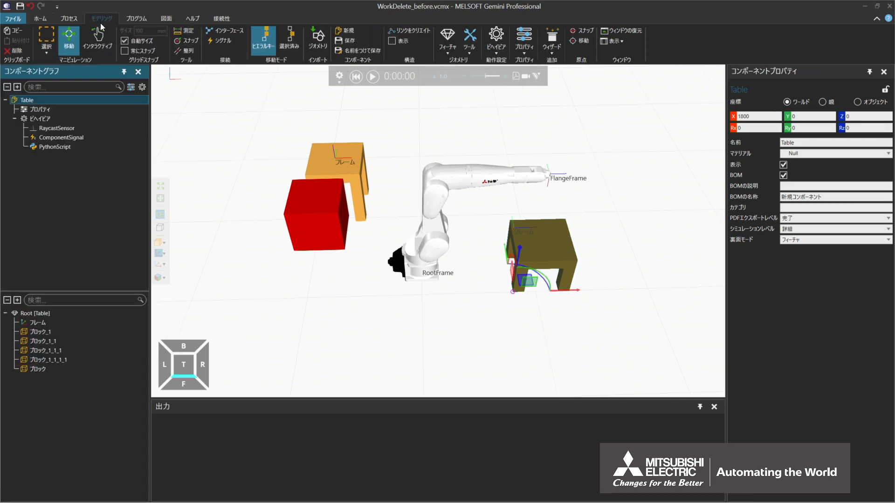
left_click(108, 145)
double_click(108, 146)
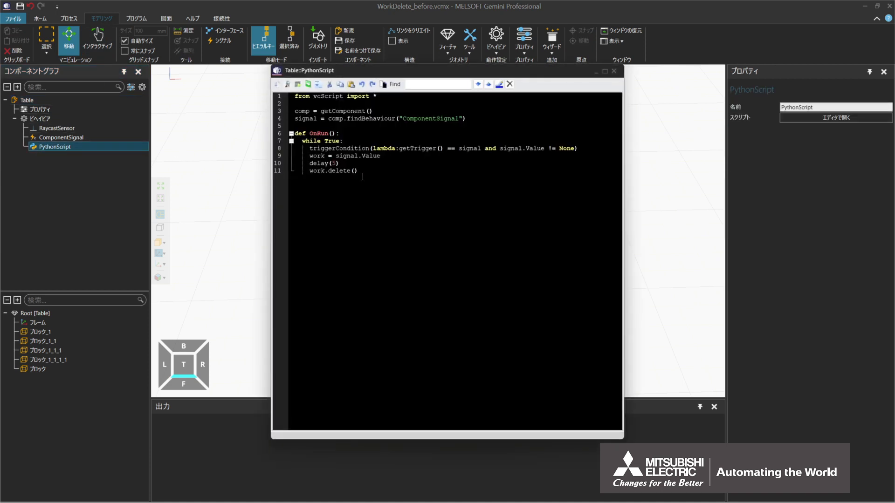
key("BackSpace")
key("BackSpace")
key("BackSpace")
key("BackSpace")
key("BackSpace")
key("BackSpace")
key("BackSpace")
key("BackSpace")
type("Visible = False")
left_click(278, 84)
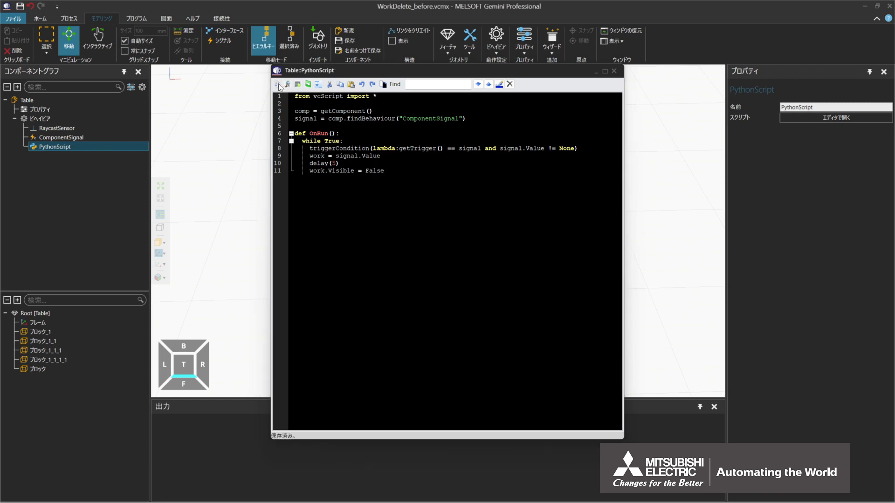
left_click(614, 71)
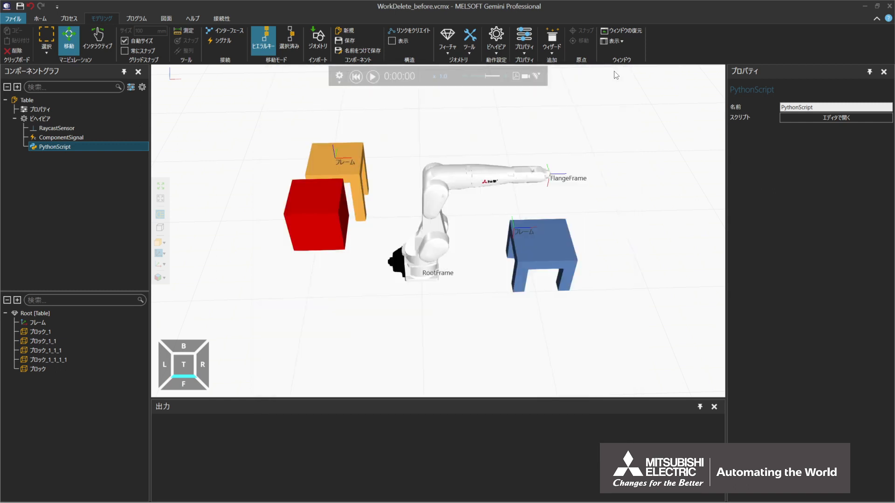
Run the simulation with the changed script, then toggle the hidden WorkB's visibility back on in the cell graph (セルグラフ).
left_click(373, 77)
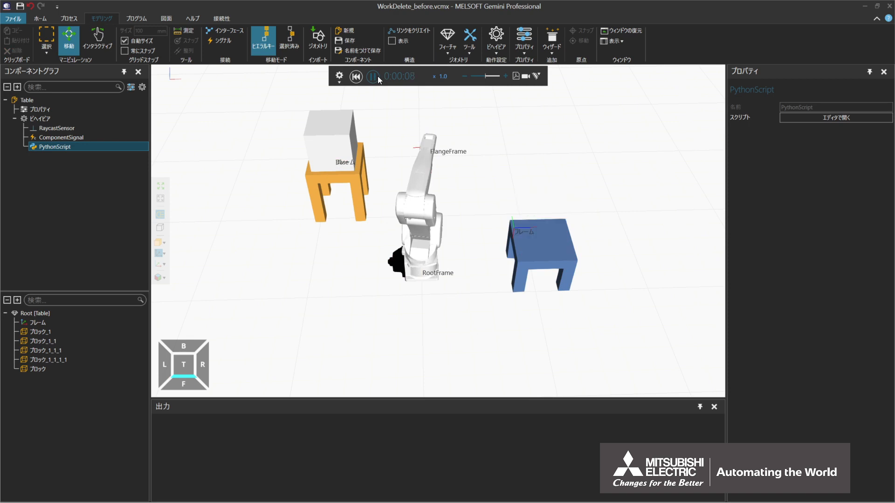
left_click(40, 19)
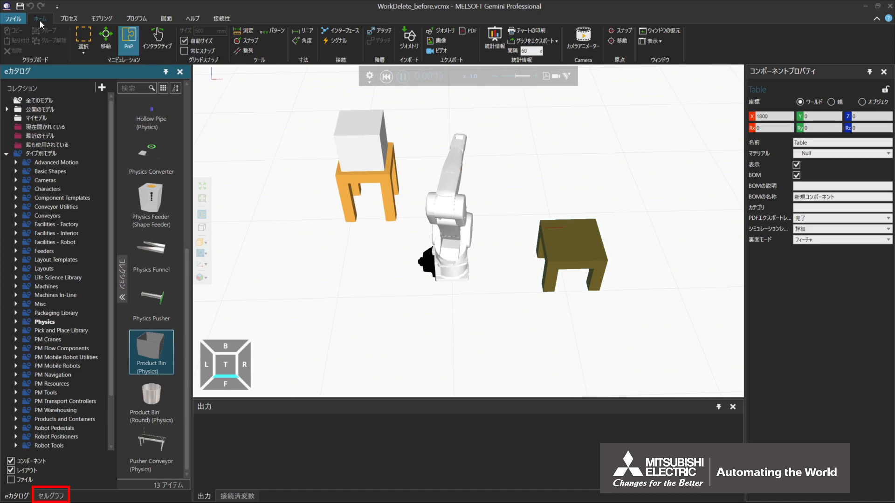
left_click(50, 496)
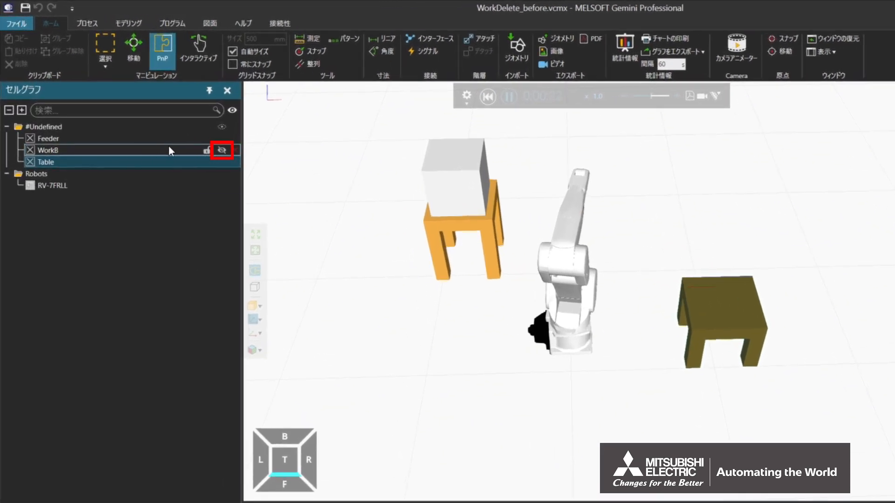
left_click(222, 150)
left_click(222, 150)
left_click(222, 150)
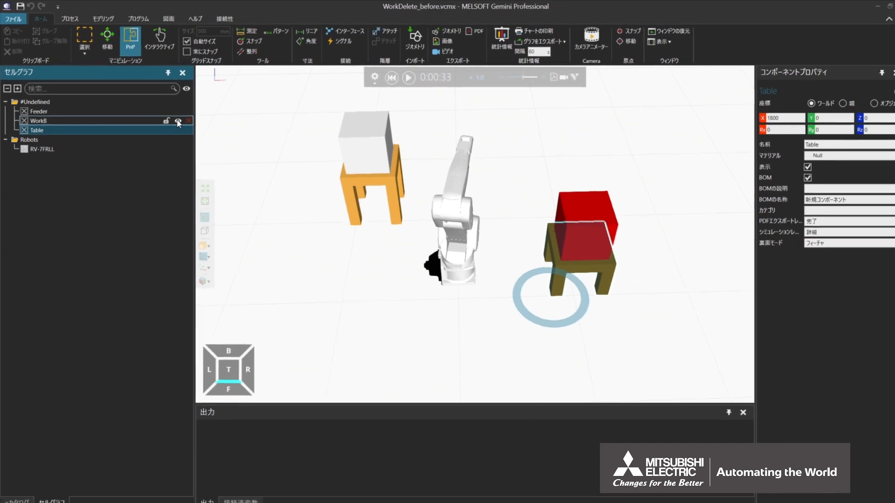